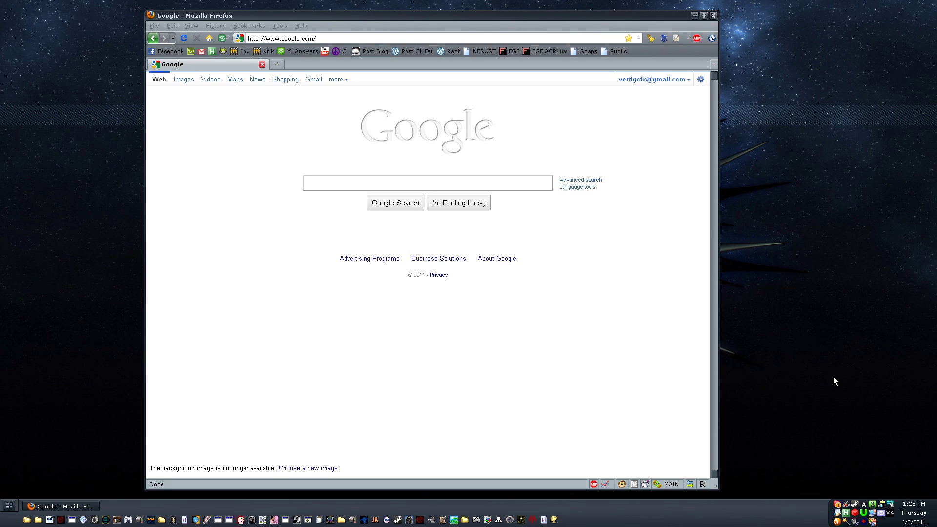
- Search Google for 'vertigoelectric' and scroll through the 'did you mean vertigo electric' results
click(677, 394)
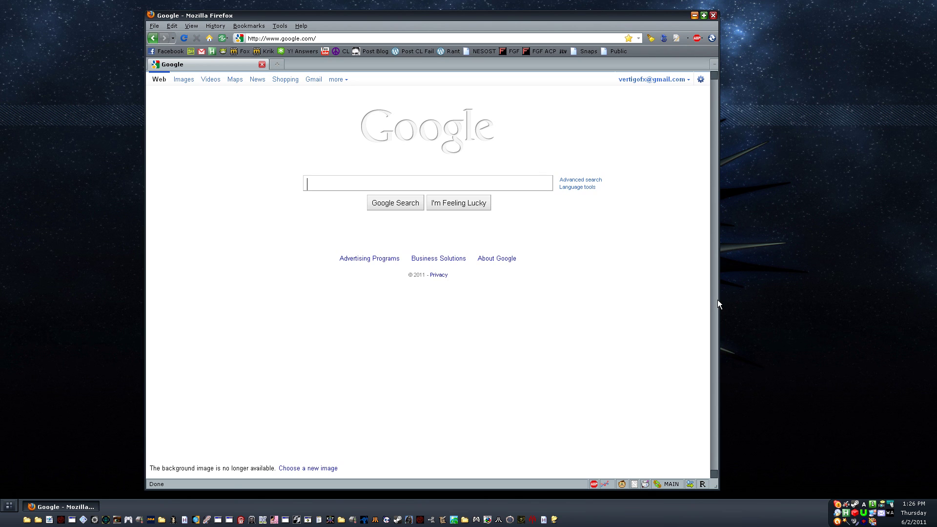
text(ve)
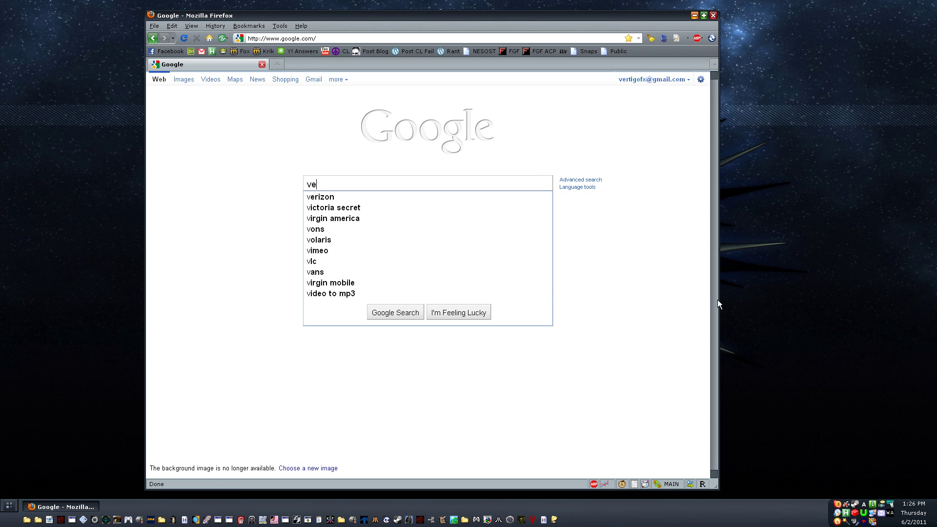
text(rtigoelectric)
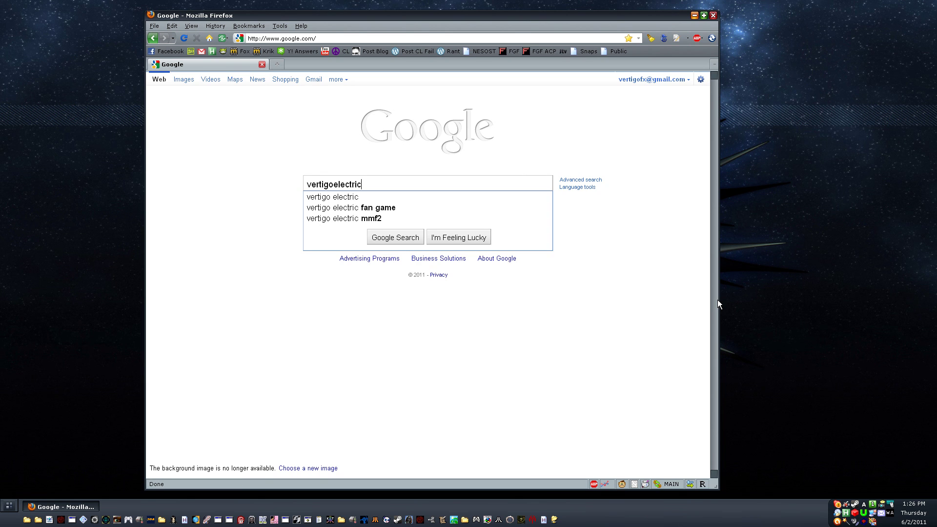
key(Return)
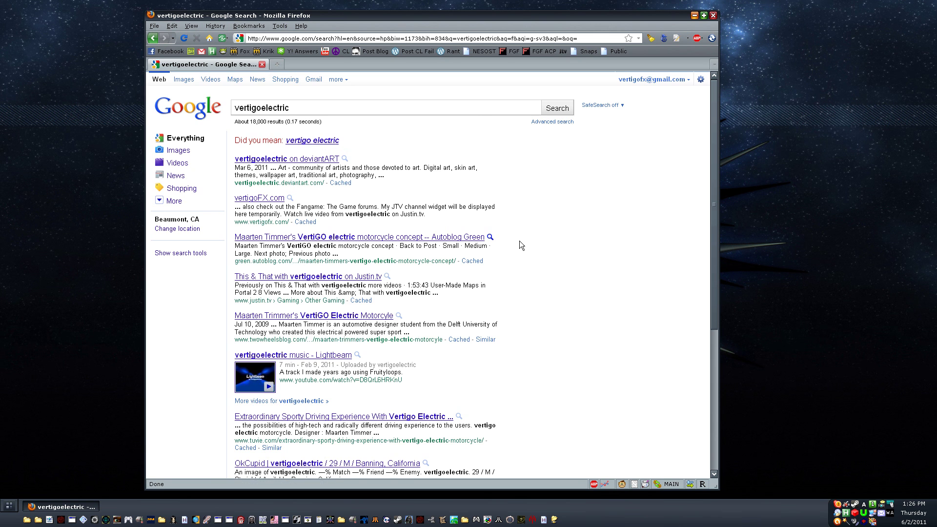
scroll(522, 247, down, 5)
scroll(527, 251, up, 5)
- From the Google home page, search for 'vertigoelectric fangame'
click(209, 38)
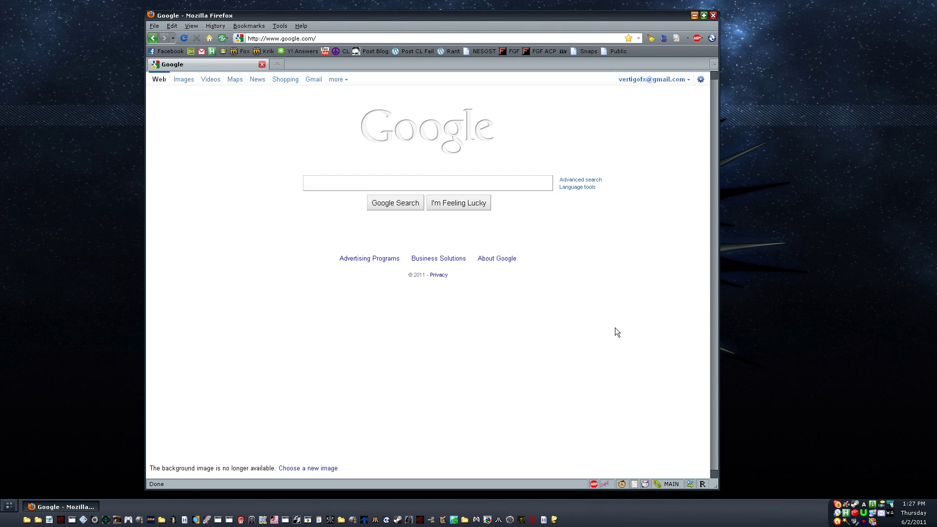
text(verti)
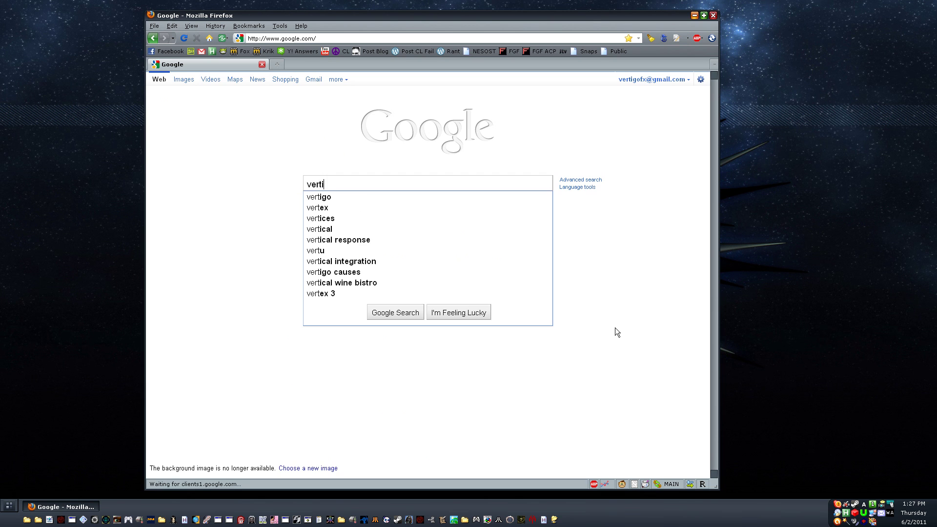
text(goelectric)
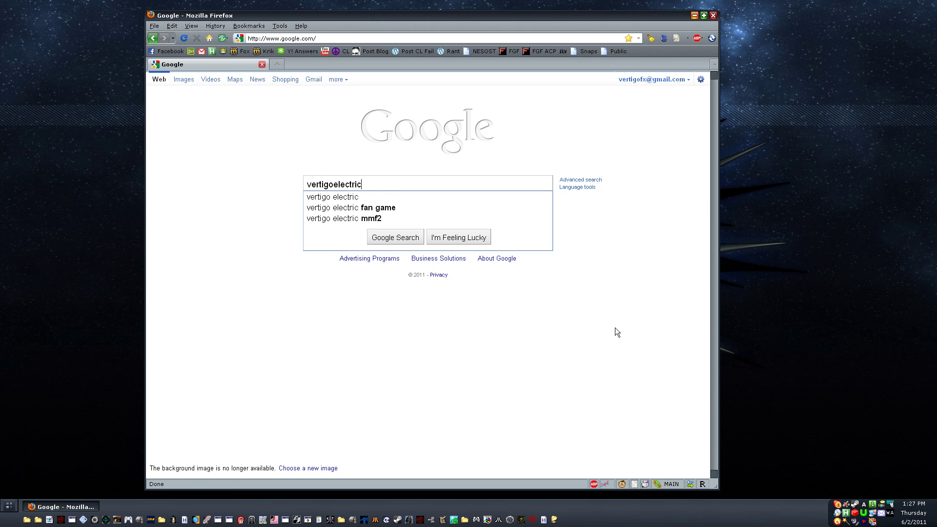
text( fangame)
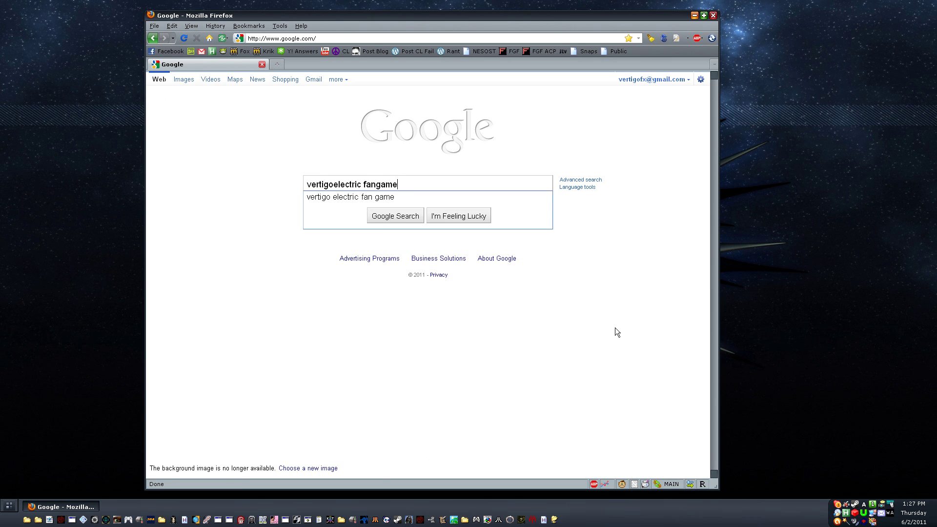
key(Return)
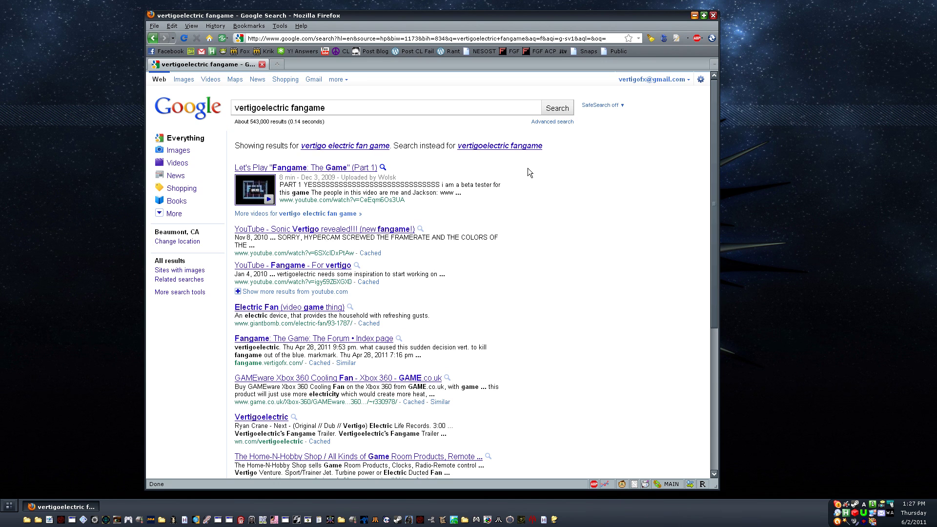
click(554, 177)
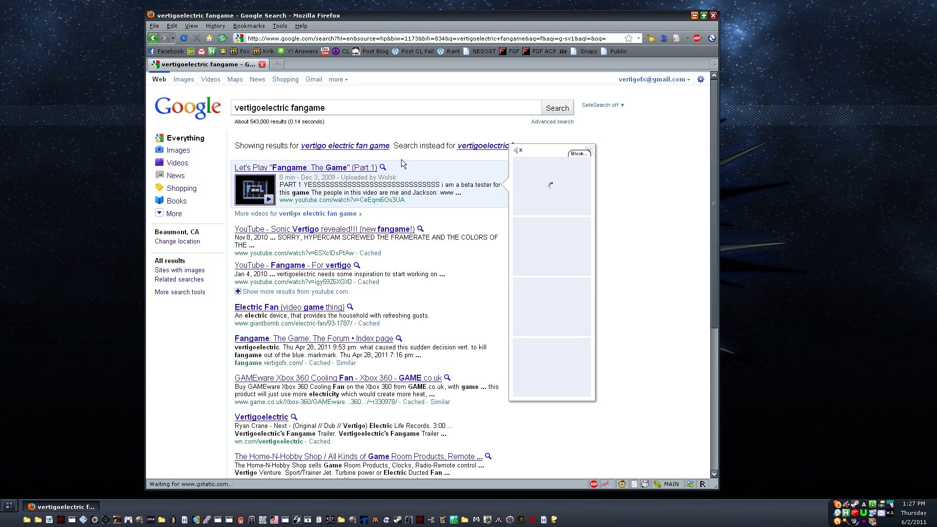
click(702, 191)
scroll(622, 257, down, 8)
scroll(622, 257, up, 8)
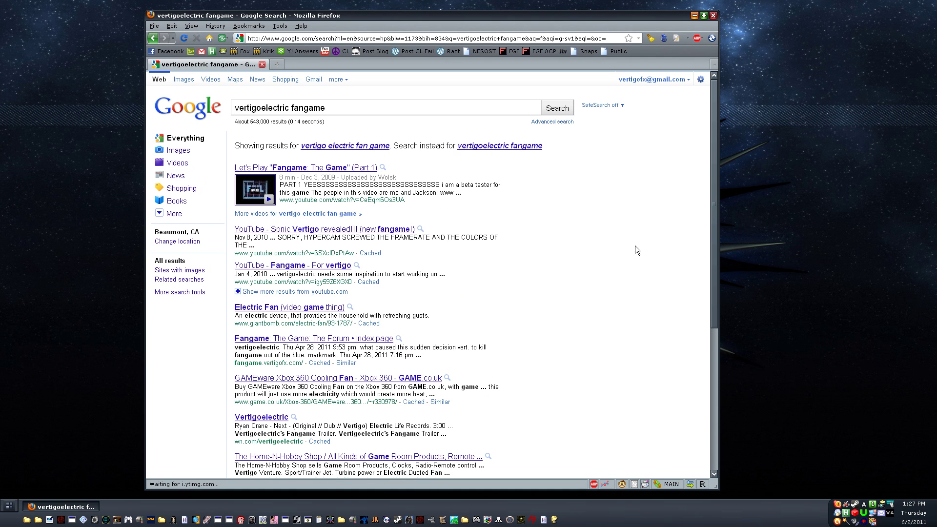
scroll(635, 246, down, 5)
scroll(634, 245, up, 5)
click(473, 146)
drag(710, 181, 688, 176)
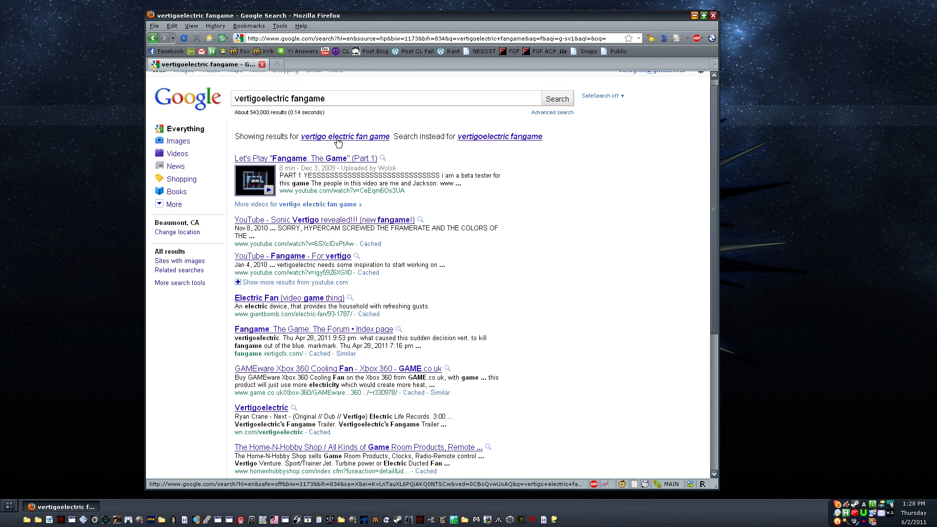
scroll(715, 212, up, 1)
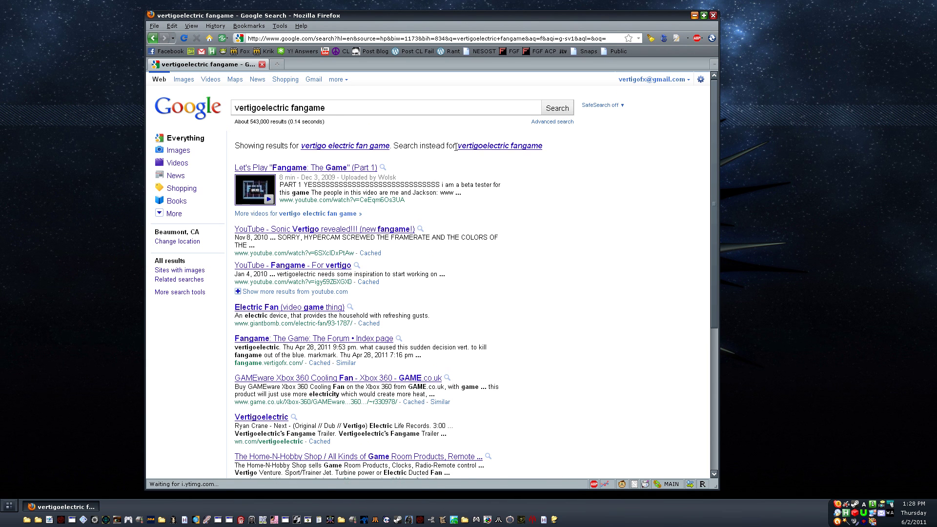
- Switch to results for the exact, uncorrected query 'vertigoelectric fangame'
click(500, 146)
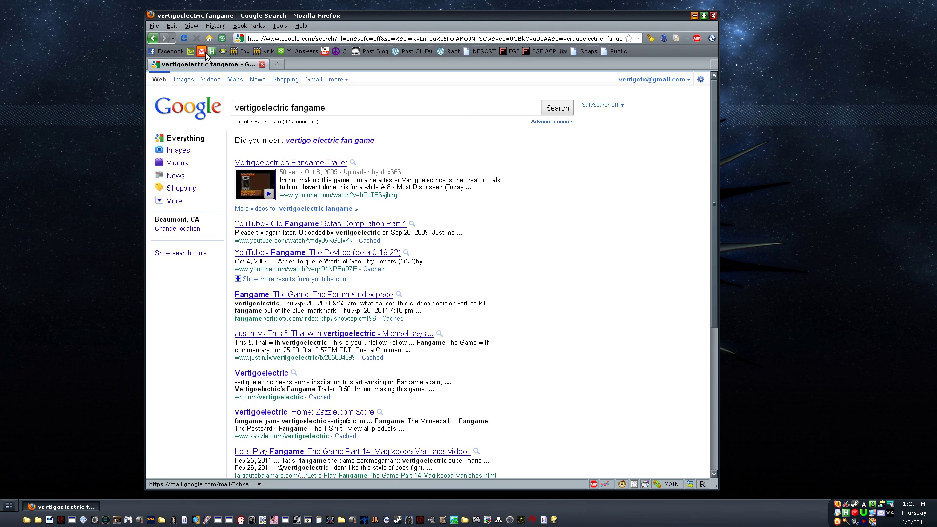
- Search Google for 'addons' and open the Add-ons for Firefox site
click(210, 38)
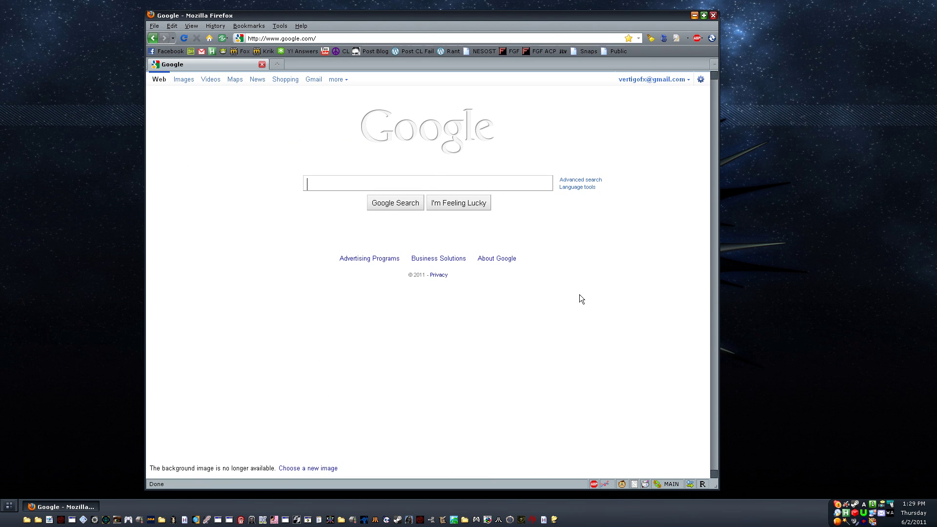
text(addons)
key(Return)
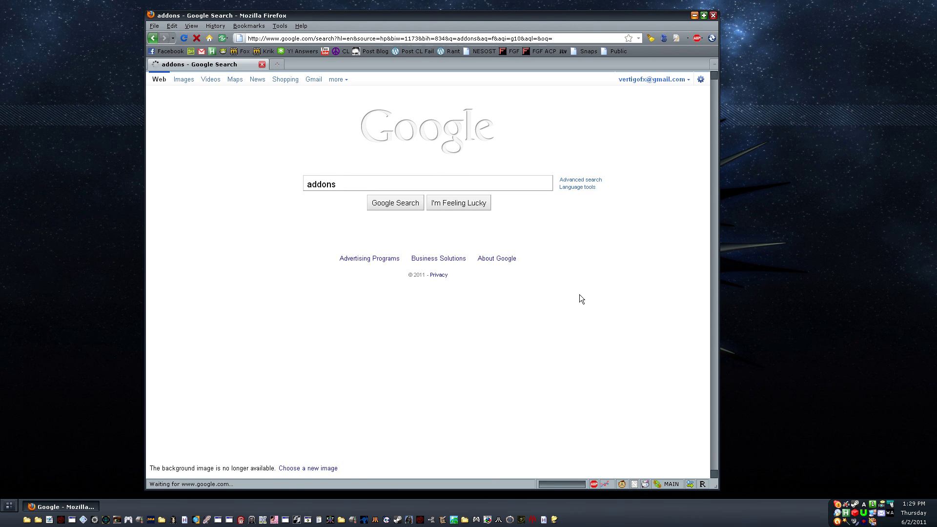
click(288, 139)
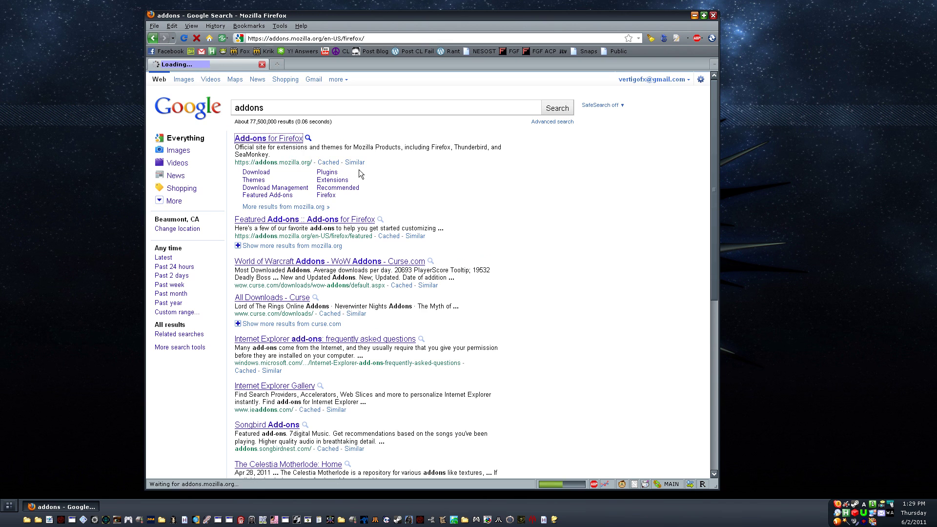
- Search the add-ons site for 'redirector'
click(544, 128)
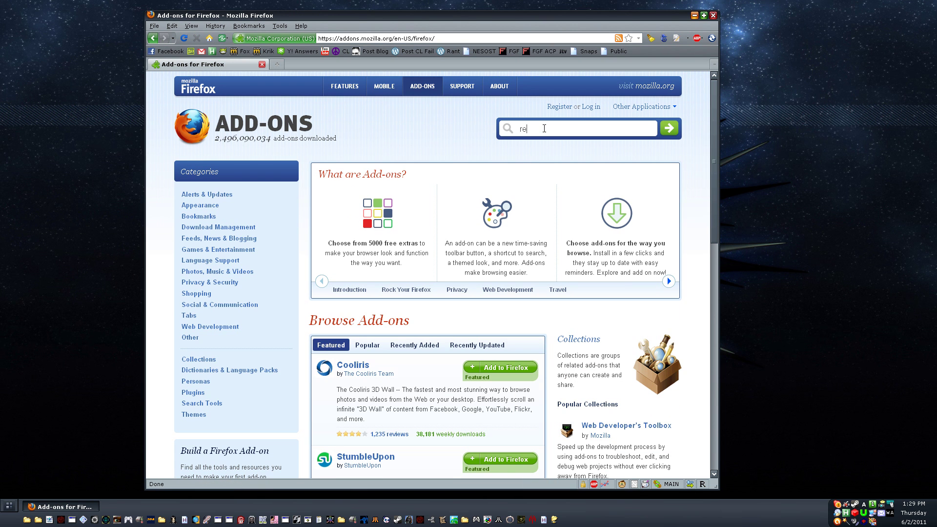
text(director)
key(Return)
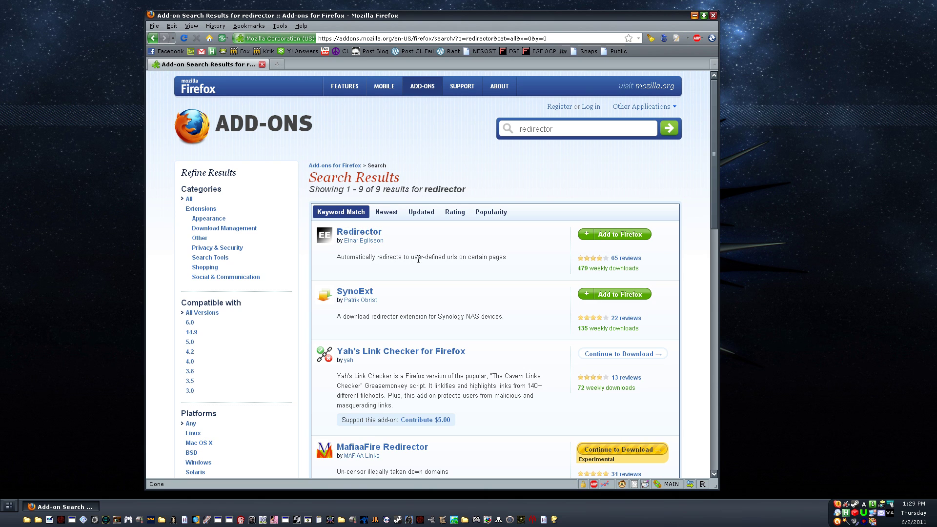
- View the Redirector 2.5.2 add-on detail page, then return to the Google home page
click(375, 233)
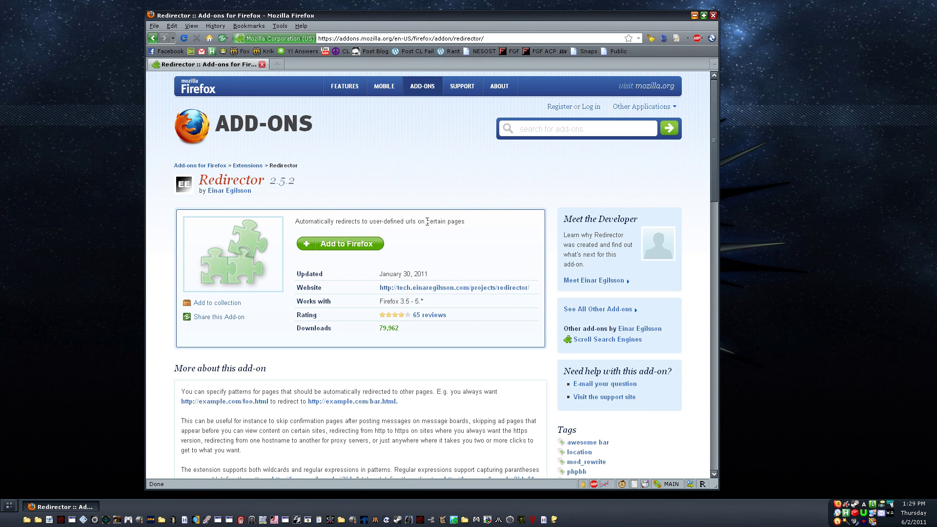
key(ctrl+l)
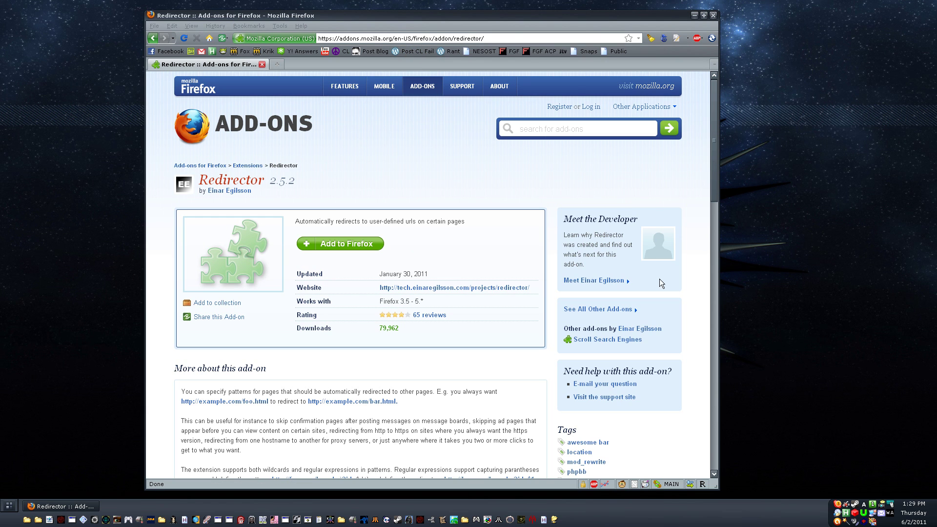
click(475, 200)
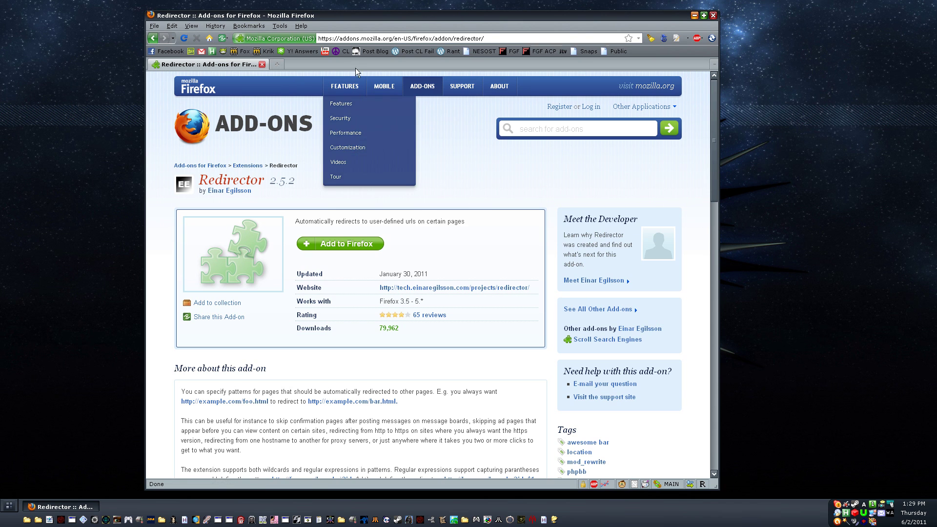
click(221, 40)
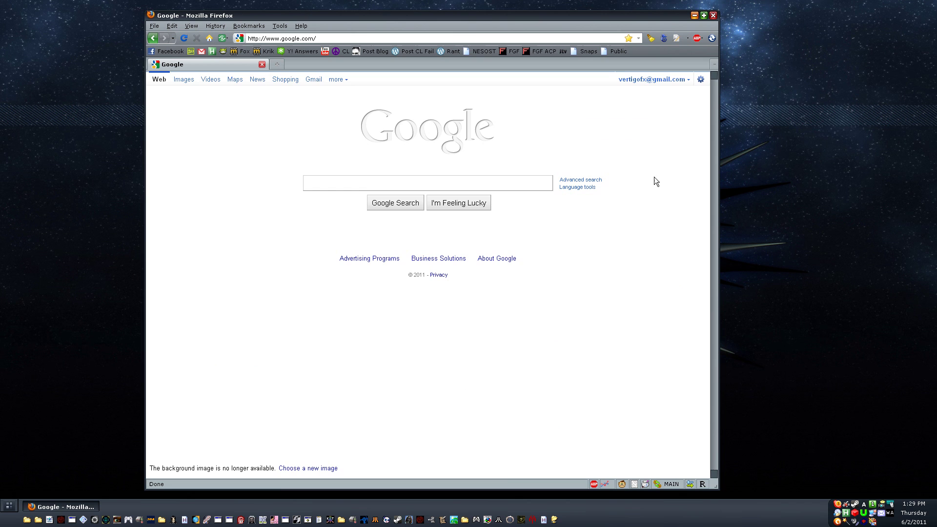
- From Tools > Add-ons, open Redirector's options and view its Preferences and Redirects tabs
click(283, 26)
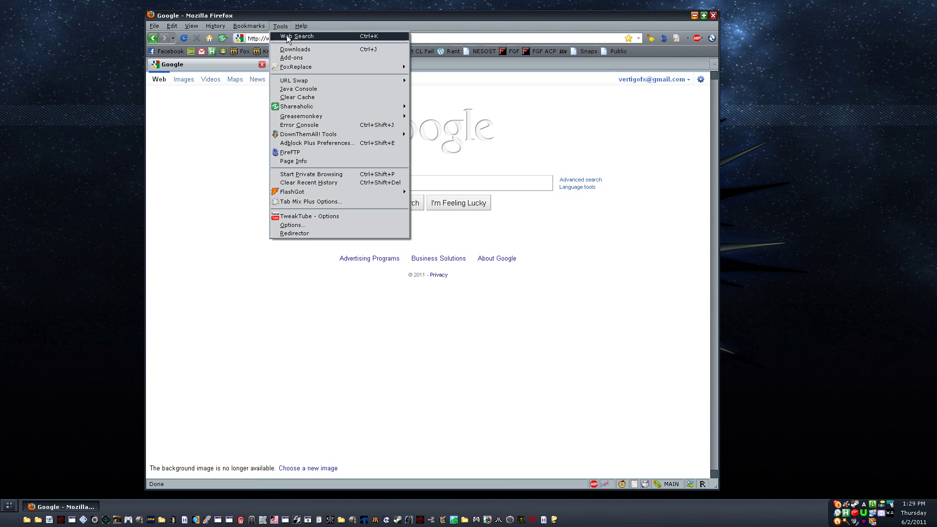
click(293, 50)
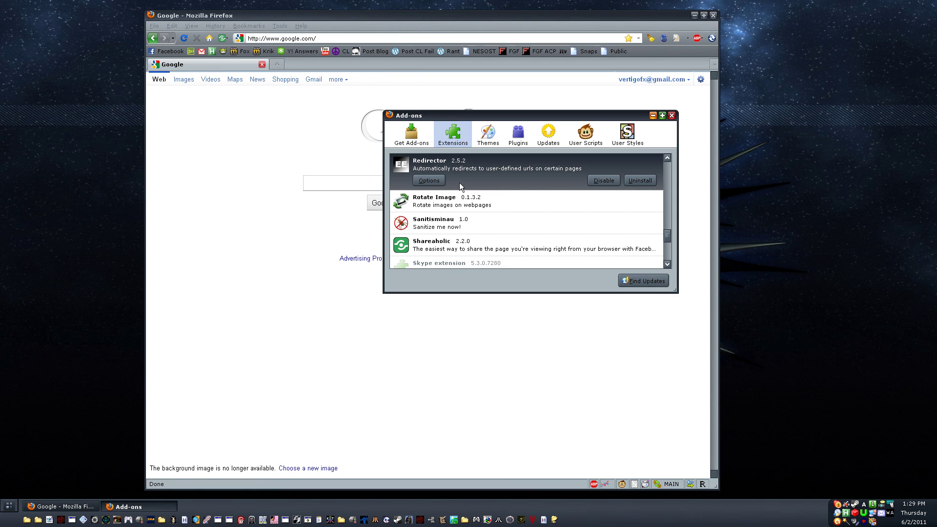
click(428, 180)
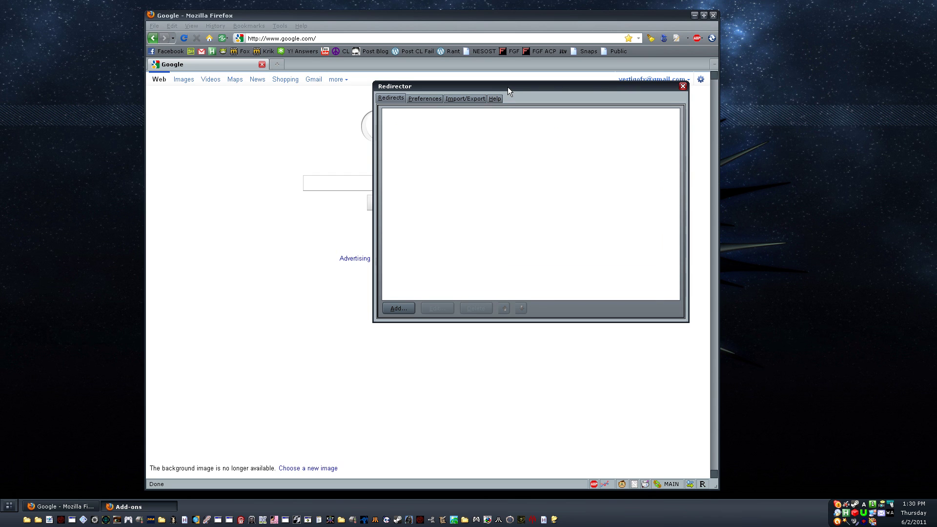
drag(507, 87, 396, 182)
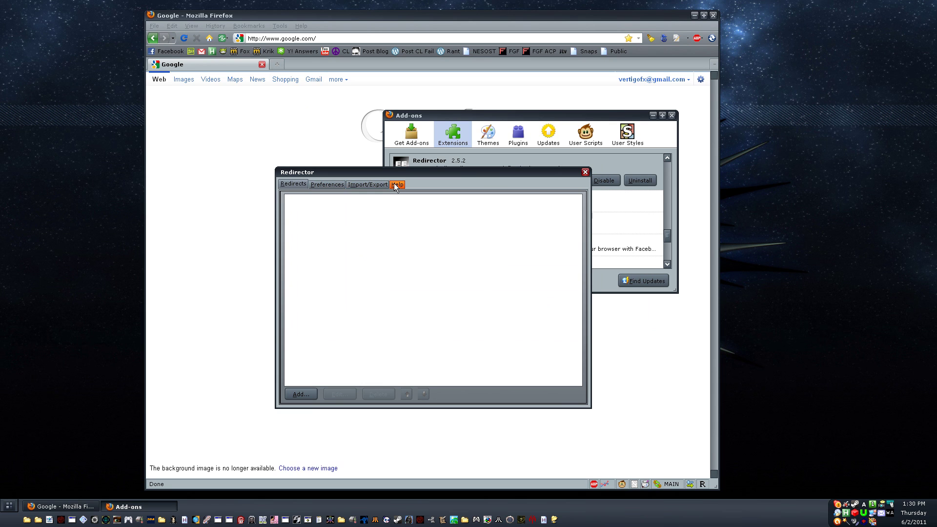
click(328, 184)
click(297, 185)
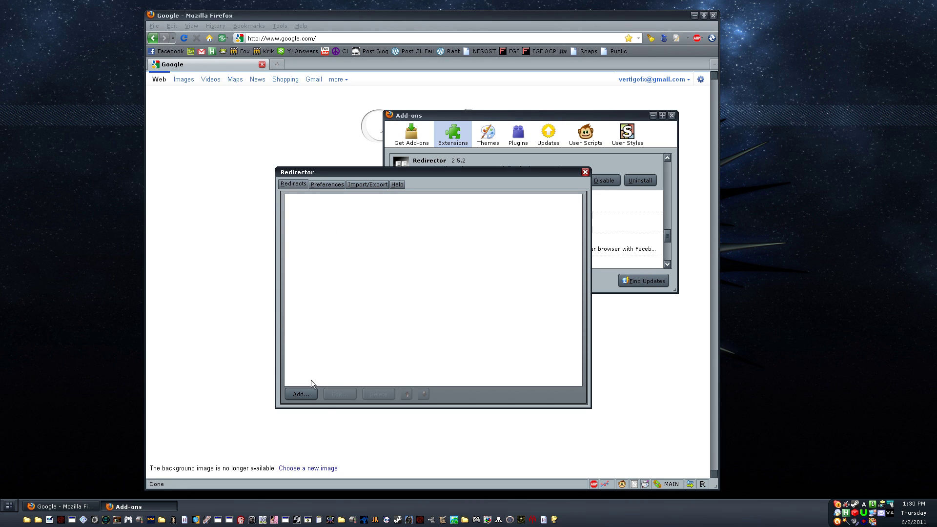
click(307, 394)
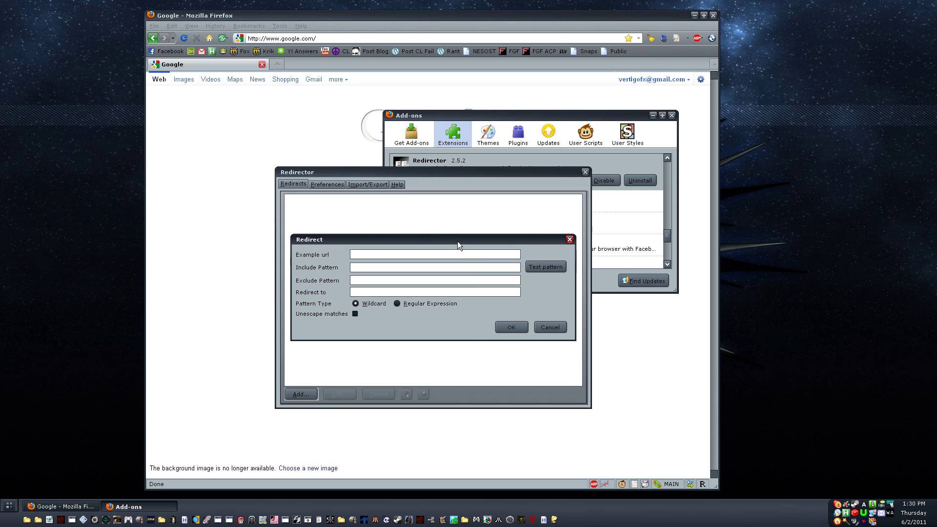
drag(456, 239, 478, 162)
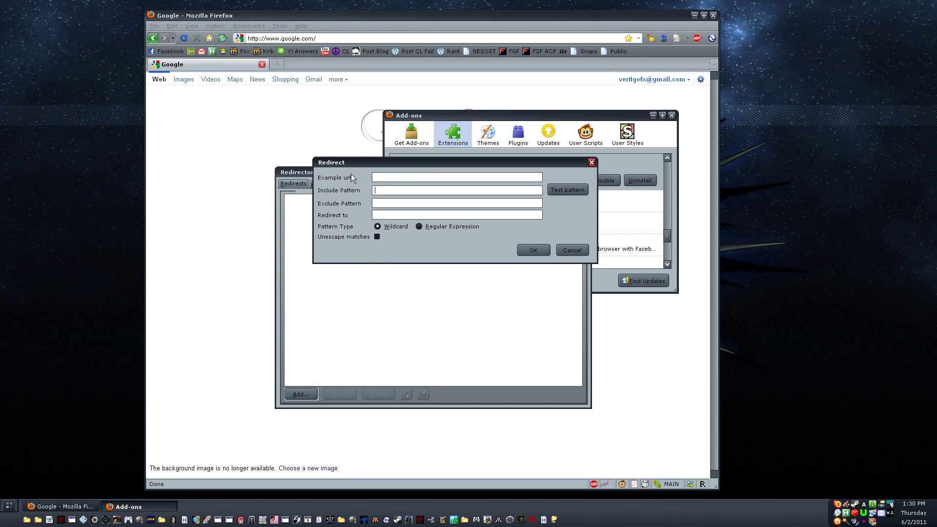
key(Tab)
click(385, 216)
click(394, 192)
click(429, 204)
click(423, 191)
text(http://www.google.com/search?)
text(*)
text(http://www.google.)
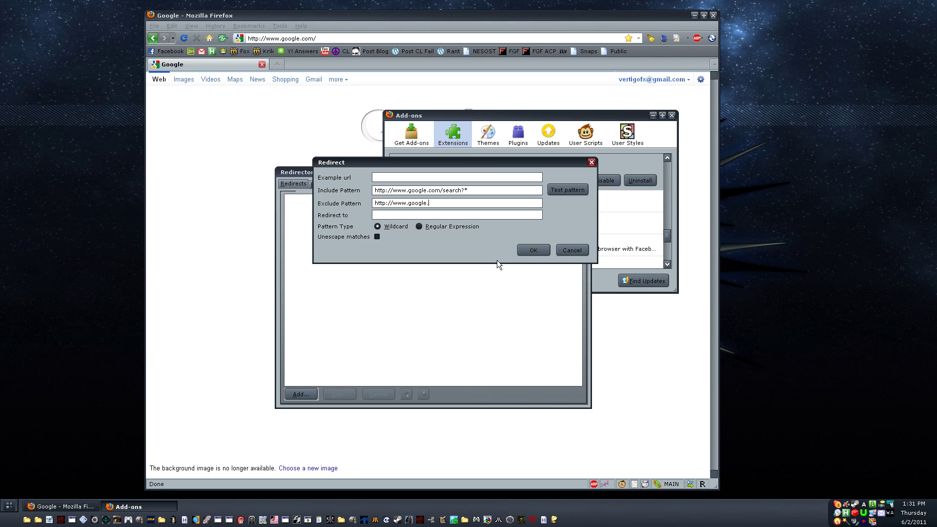
text(com/search?nfpr=1*)
drag(391, 165, 408, 155)
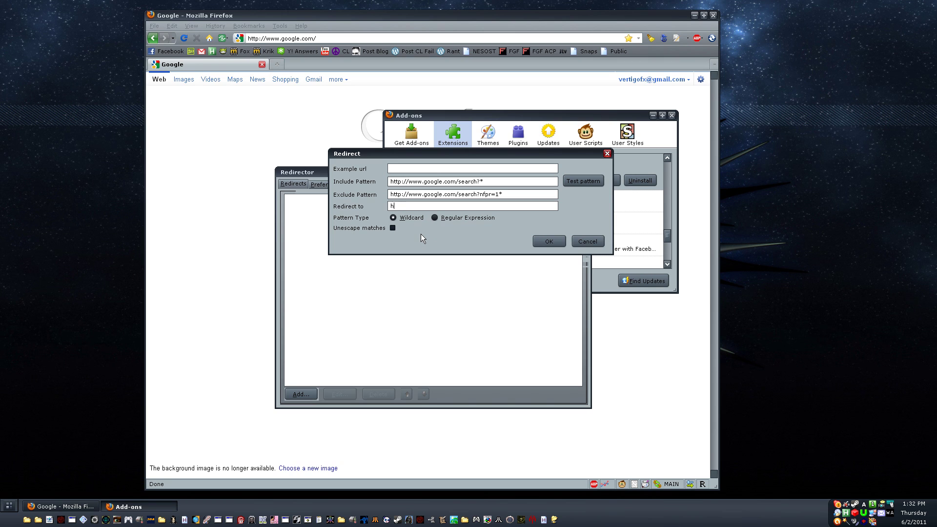
text(//www.google.com/search?nfpr=1&$1)
- Save the redirect rule, move the Redirector window aside, and focus Google's search box
click(552, 241)
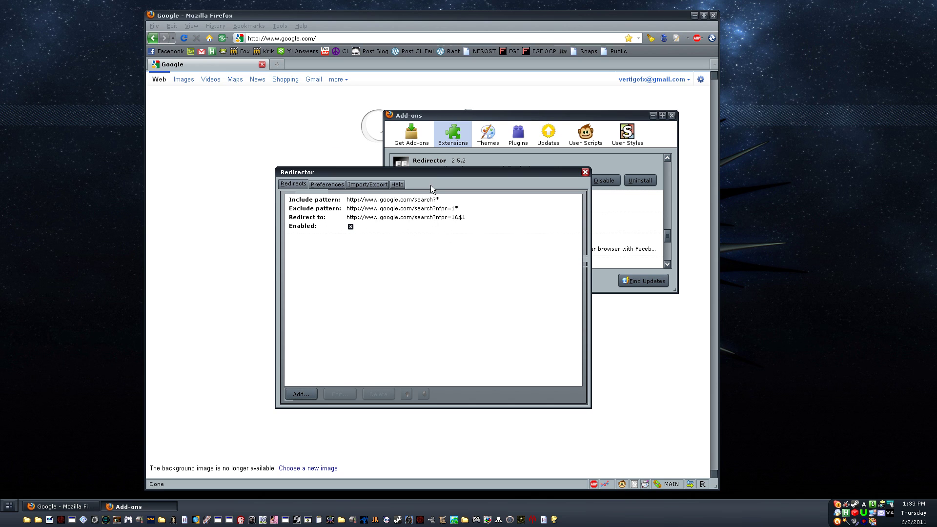
drag(431, 174, 525, 94)
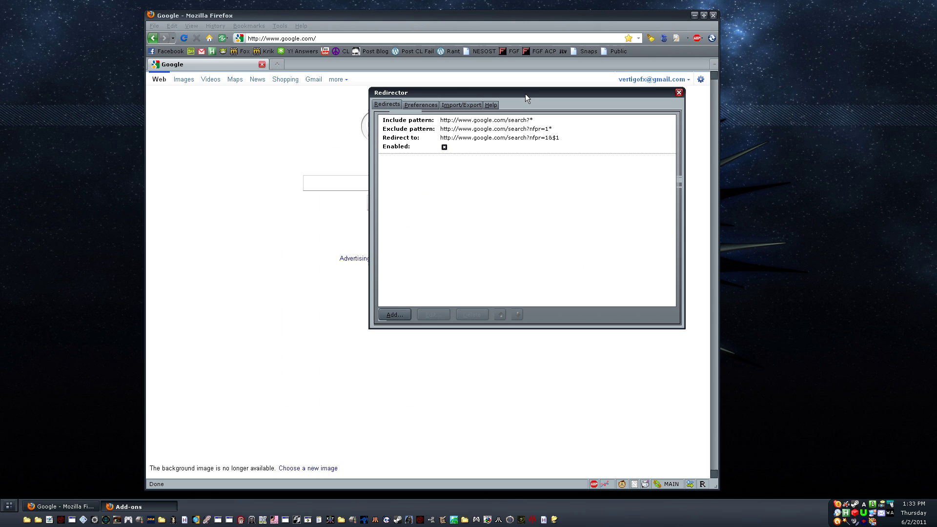
drag(595, 94, 819, 20)
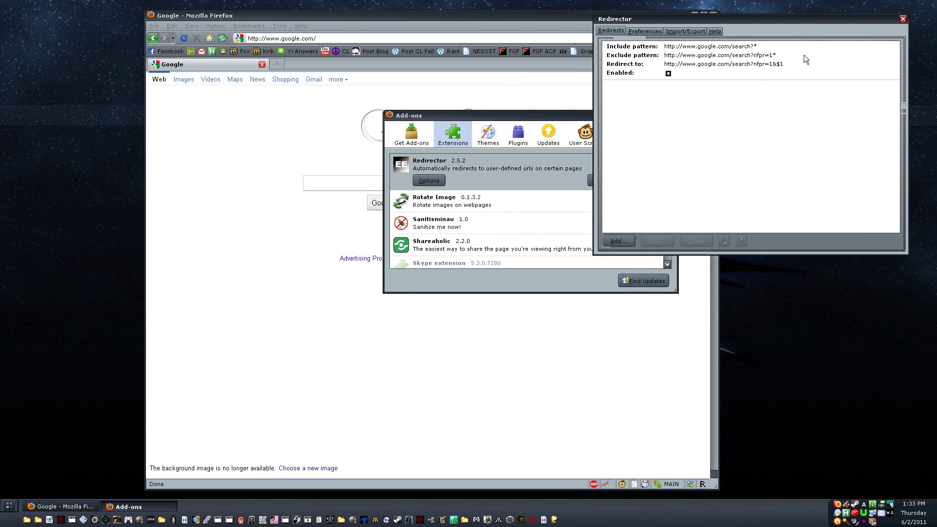
click(298, 233)
drag(414, 16, 322, 10)
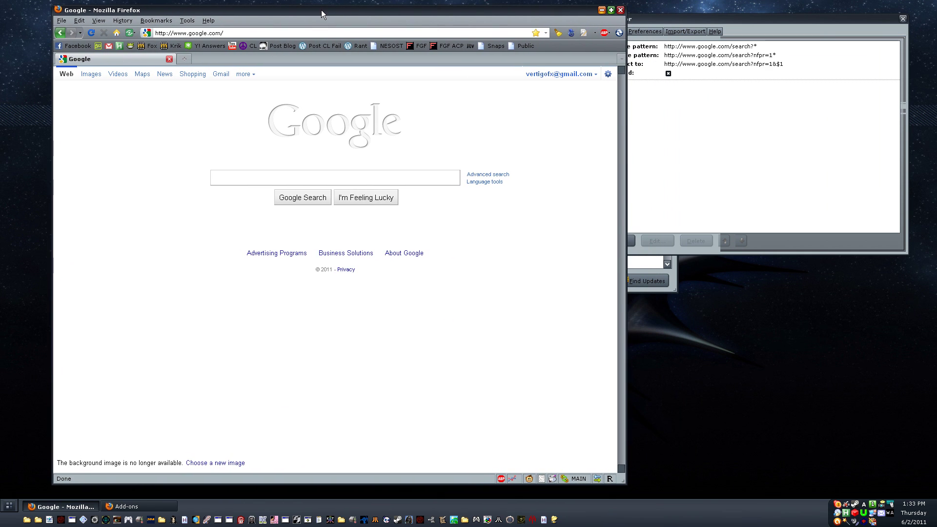
click(368, 179)
- Search 'vertigoelectric fangame' and confirm about 7,820 uncorrected results appear
text(vertigoele)
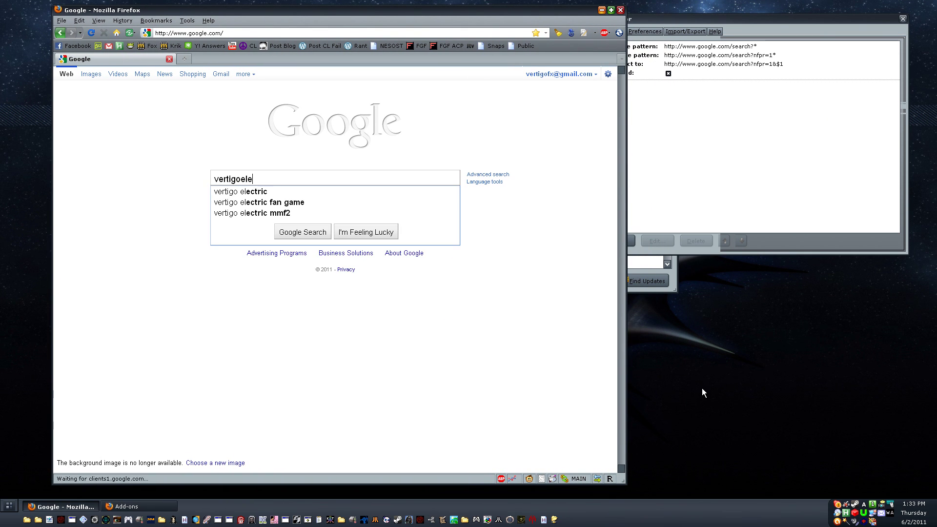
text(ctric)
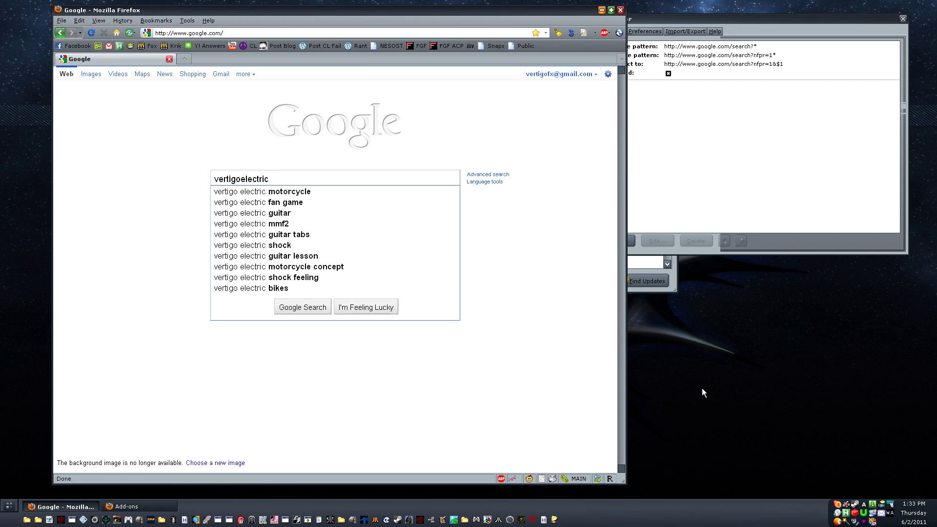
text( fangame)
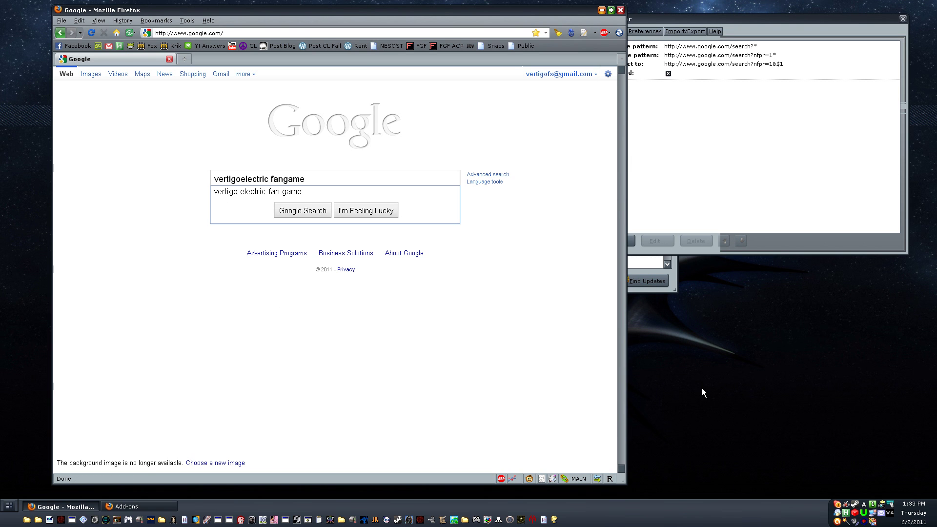
key(Return)
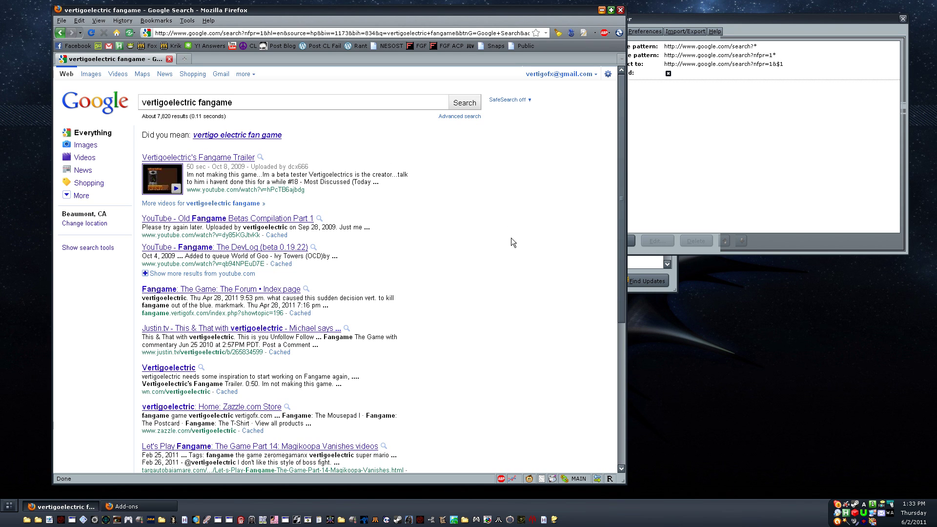
click(470, 109)
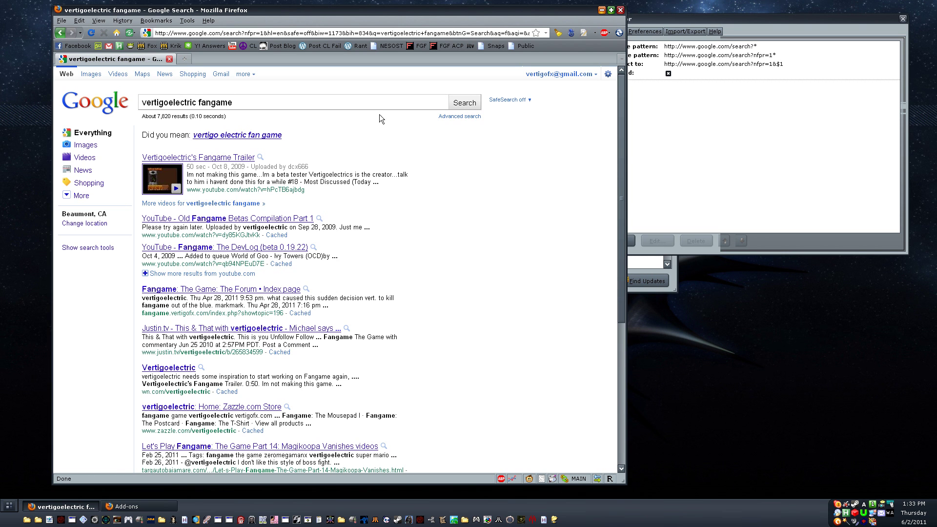
scroll(468, 233, down, 8)
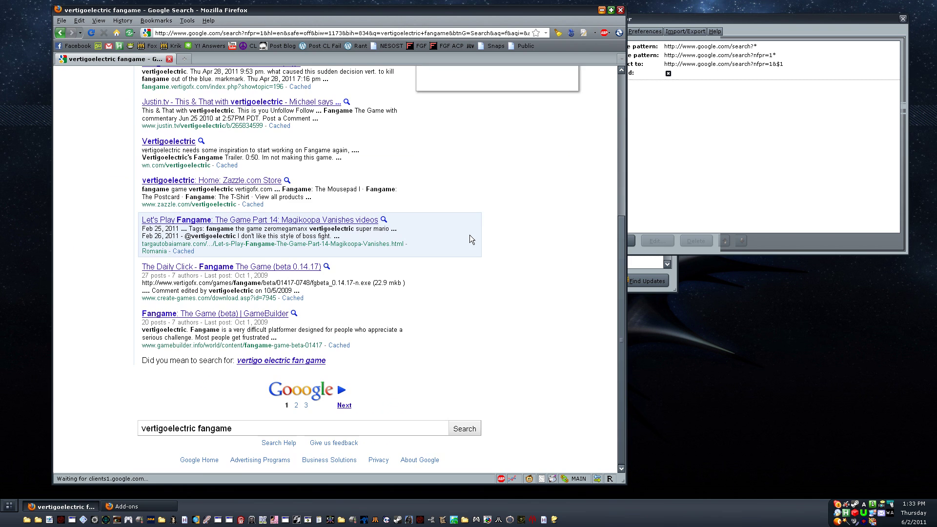
scroll(470, 237, up, 8)
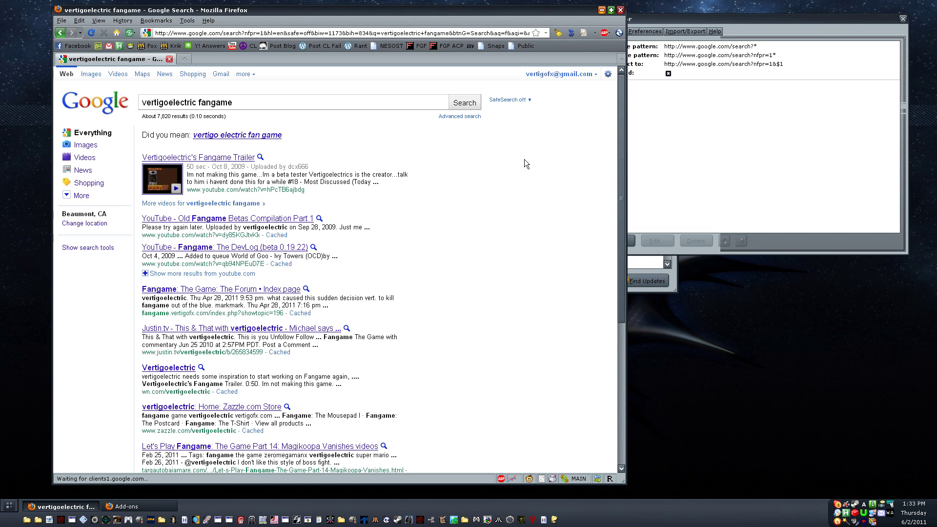
- Disable the nfpr=1 Redirector rule and rerun the Google search without it
mouse_move(447, 164)
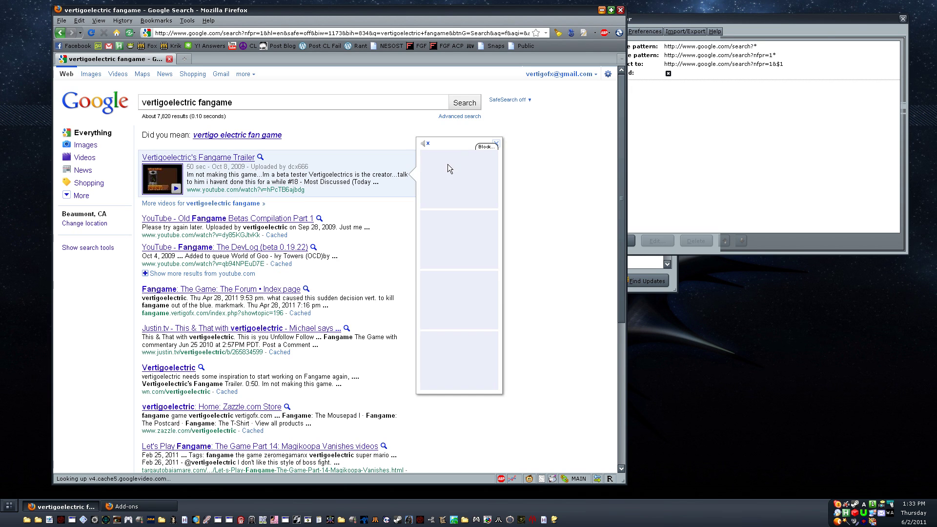
click(660, 81)
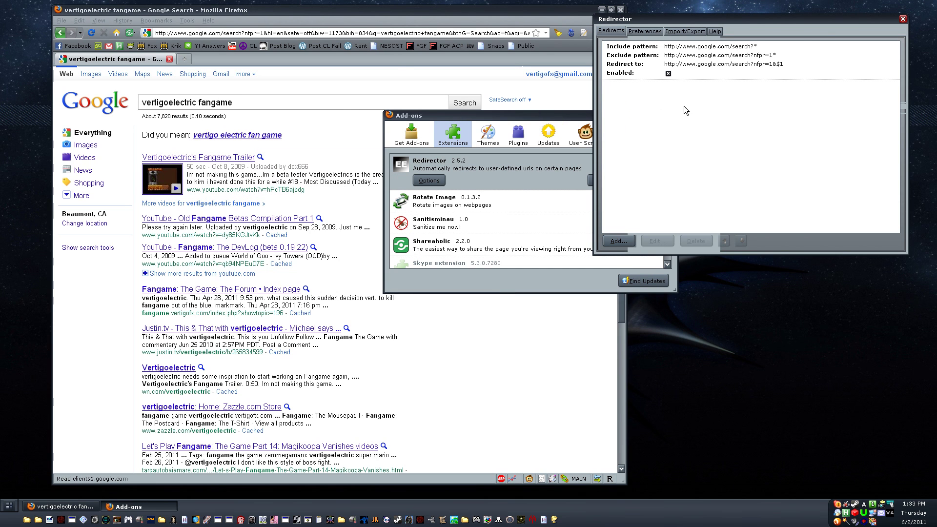
click(669, 74)
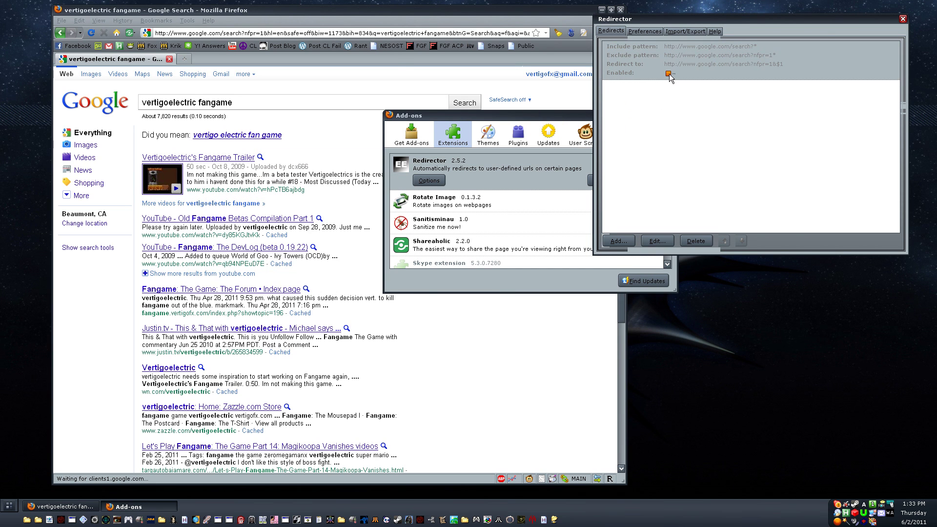
click(302, 100)
click(457, 104)
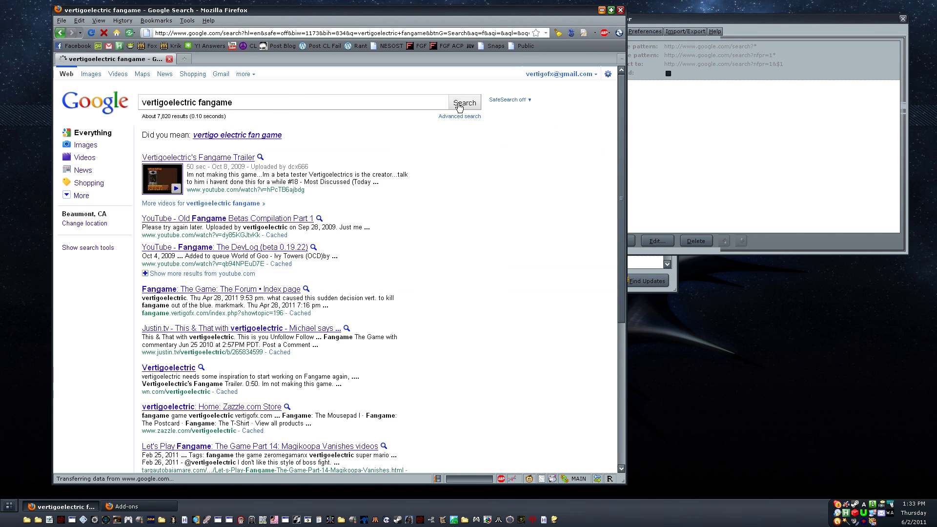
- Search Google for 'ongiant something rather', which is auto-corrected to 'giant something rather'
triple_click(246, 104)
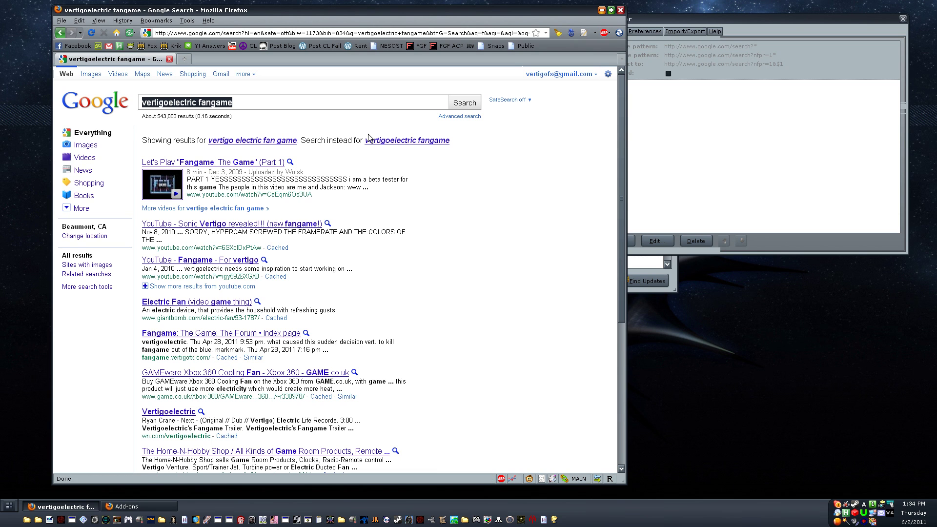
text(ongian)
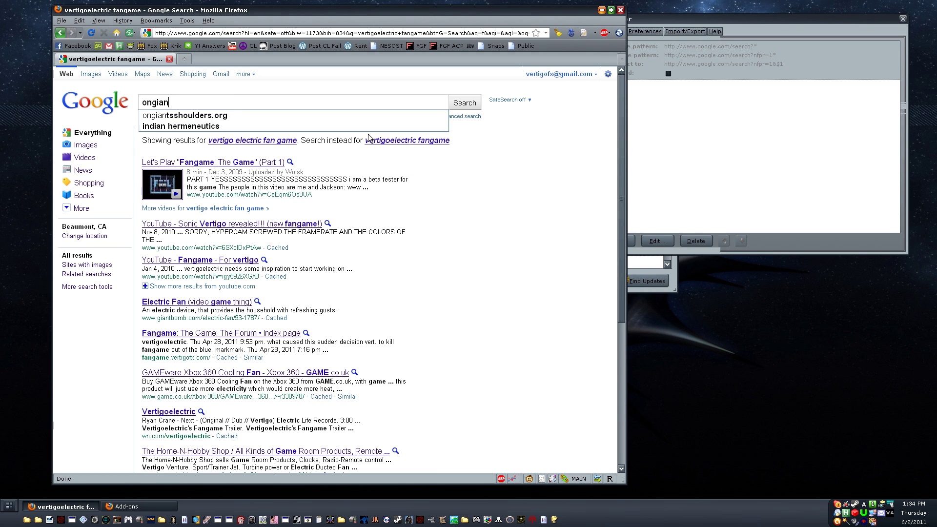
text(t something rather)
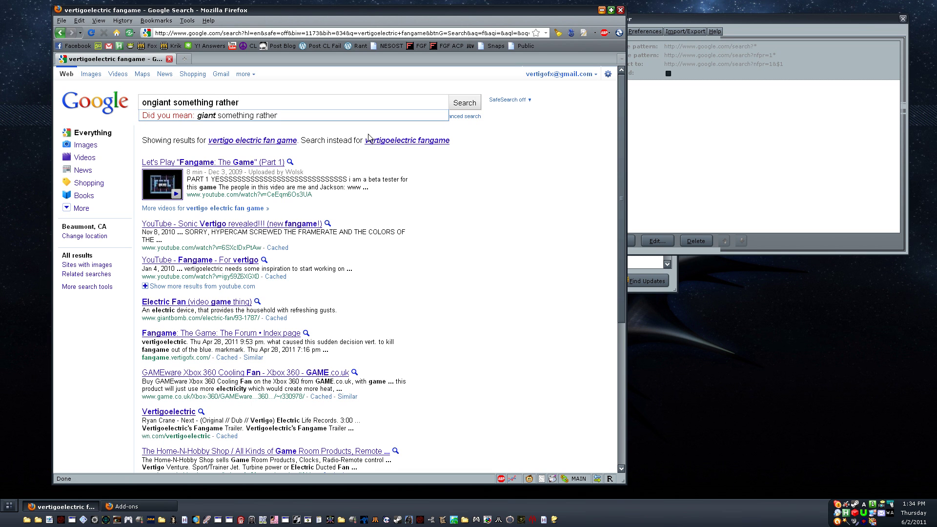
key(Return)
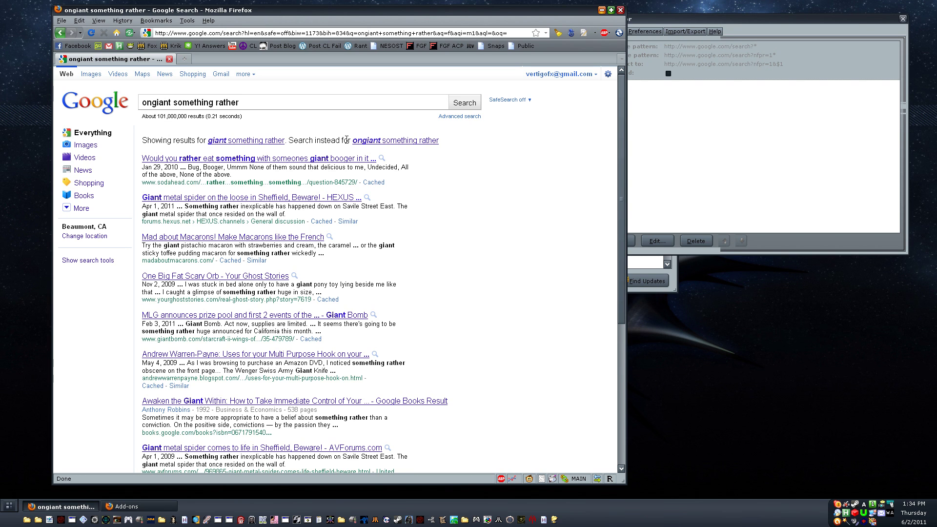
- Re-enable the nfpr=1 rule and rerun the search, getting about 191 uncorrected 'ongiant something rather' results
click(668, 73)
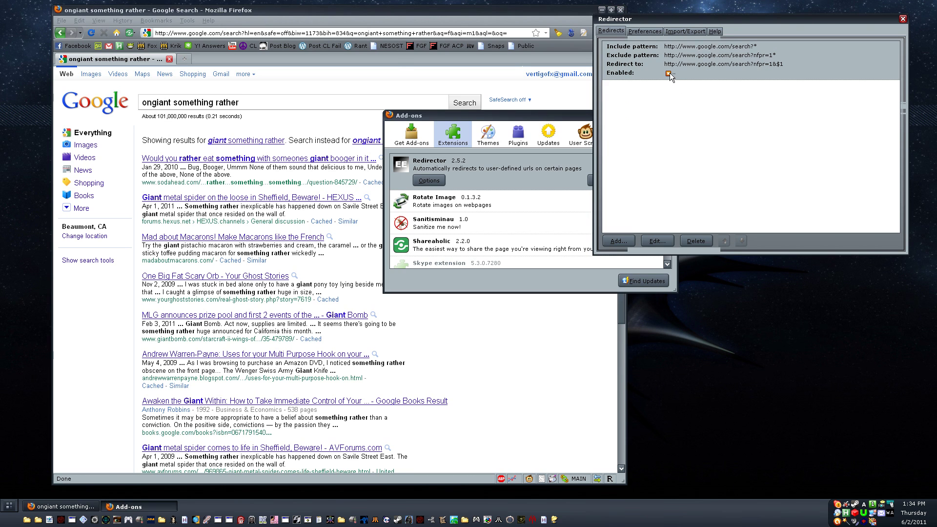
click(471, 103)
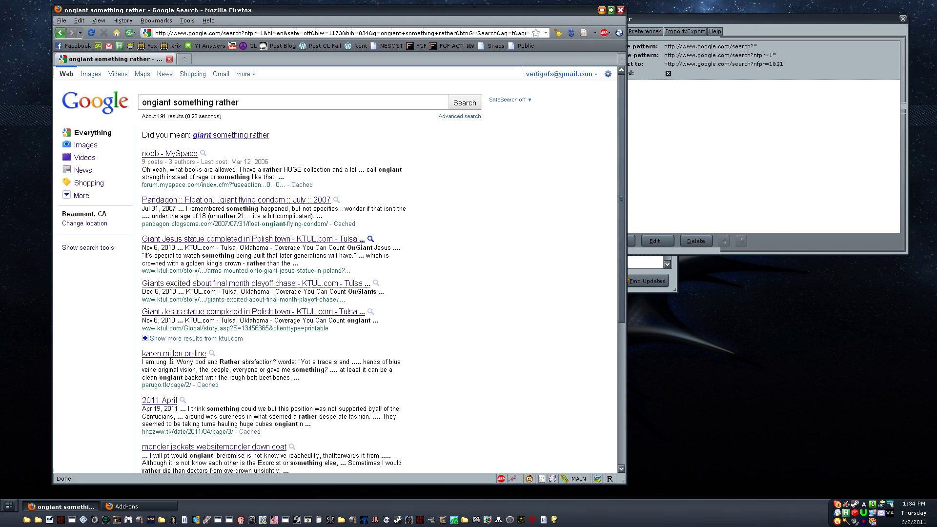
click(376, 283)
click(718, 129)
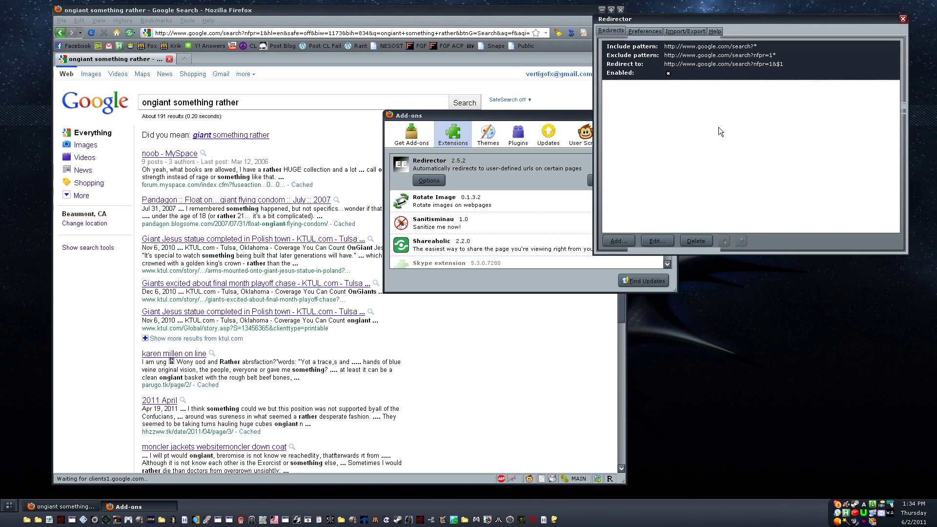
click(95, 361)
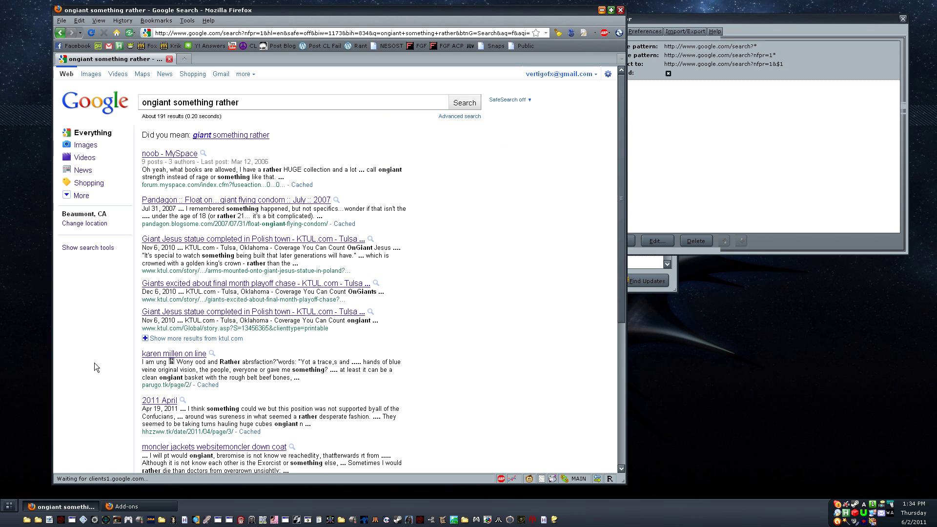
- Move the Redirector rule window to the right, beside the 191 uncorrected search results
drag(879, 20, 703, 96)
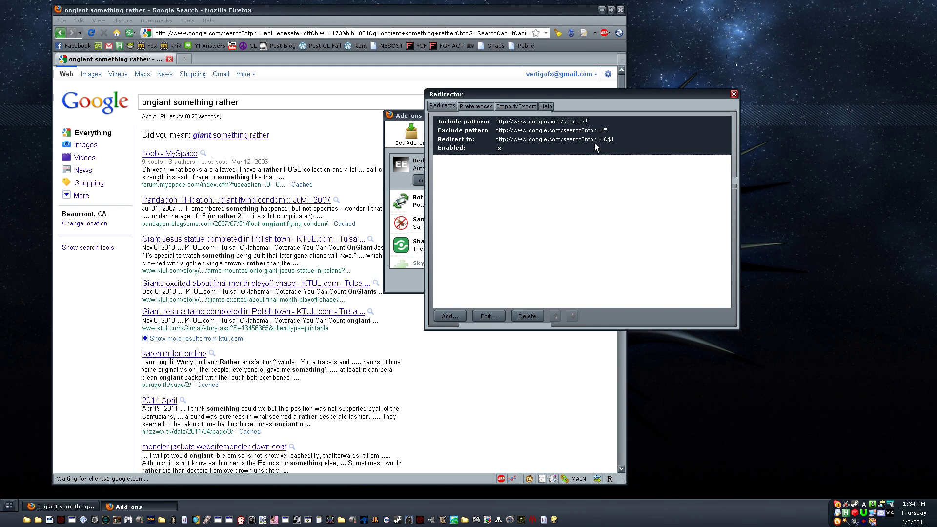
drag(596, 95, 644, 94)
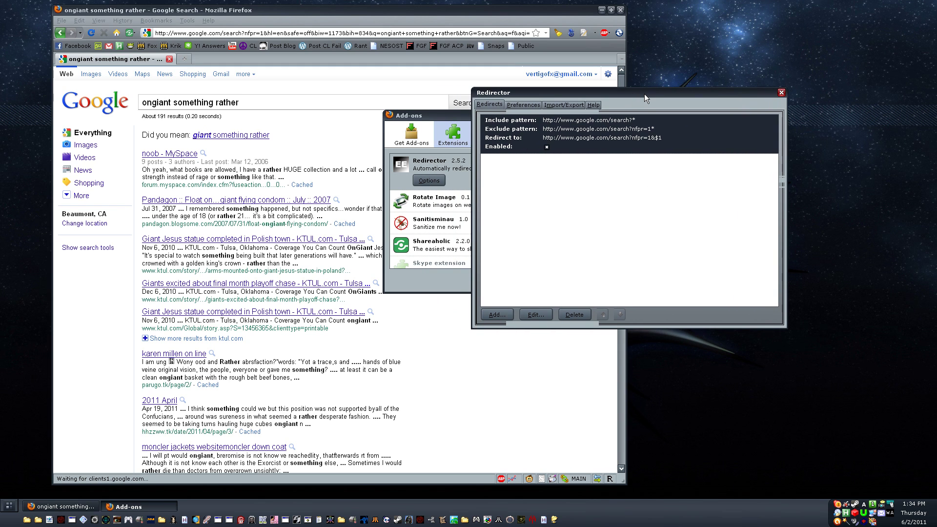
click(100, 326)
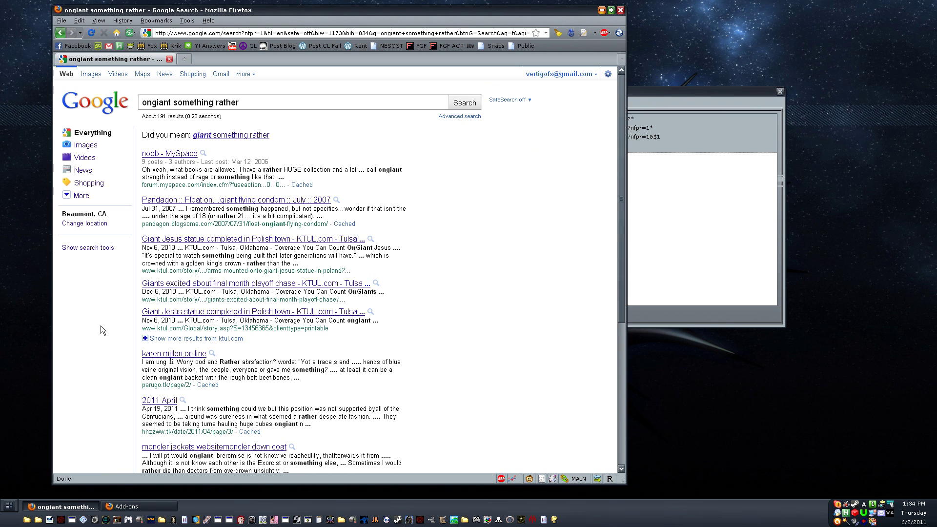
mouse_move(722, 86)
mouse_down()
mouse_move(808, 77)
mouse_move(822, 86)
mouse_move(732, 85)
mouse_up()
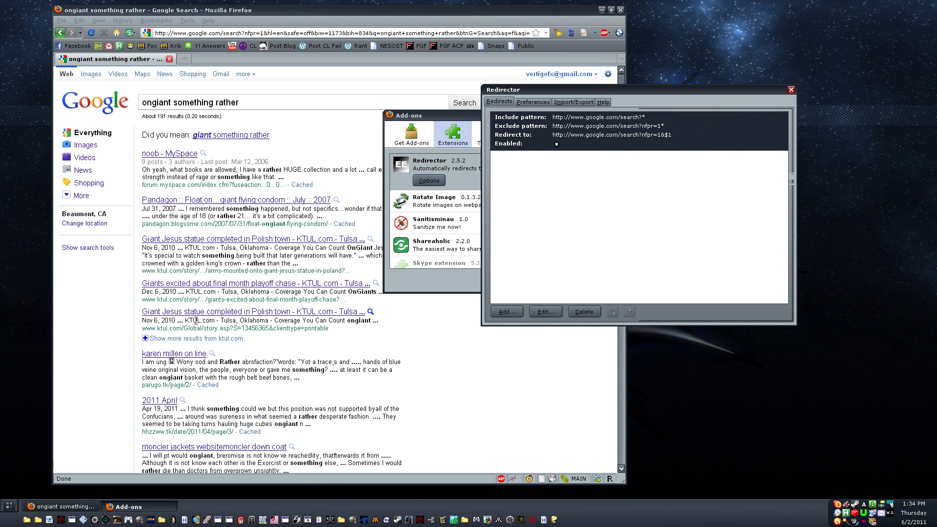
click(131, 330)
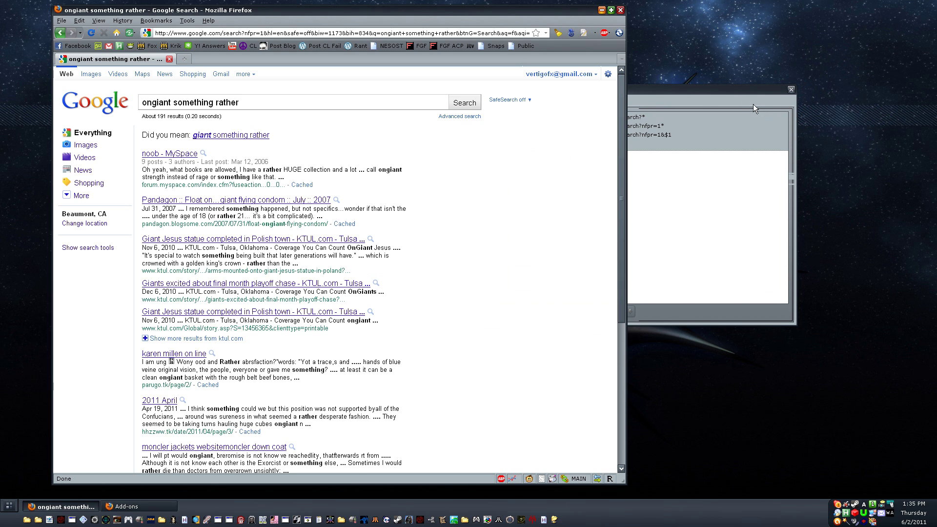
drag(736, 92, 759, 89)
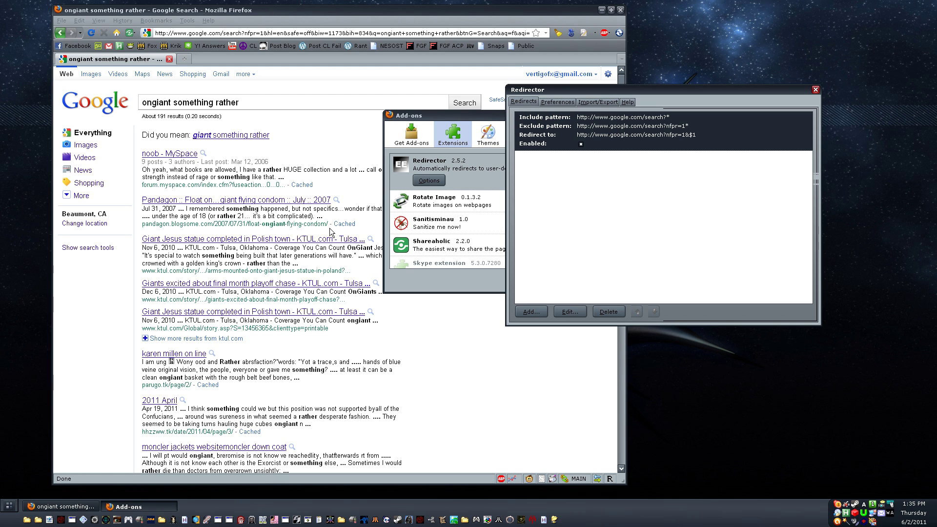
- Open Google's homepage in a new tab, move the Redirector window top-right, and narrow Firefox beside it
middle_click(66, 74)
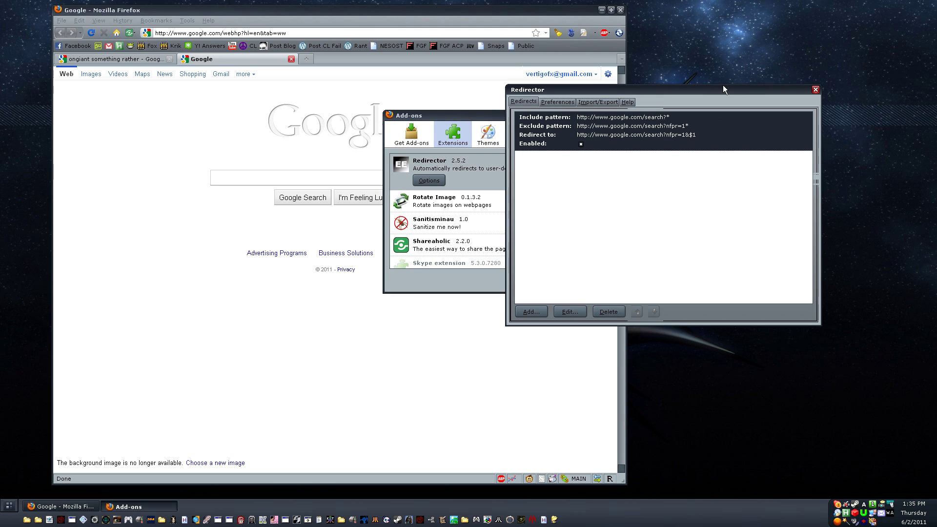
drag(722, 87, 683, 136)
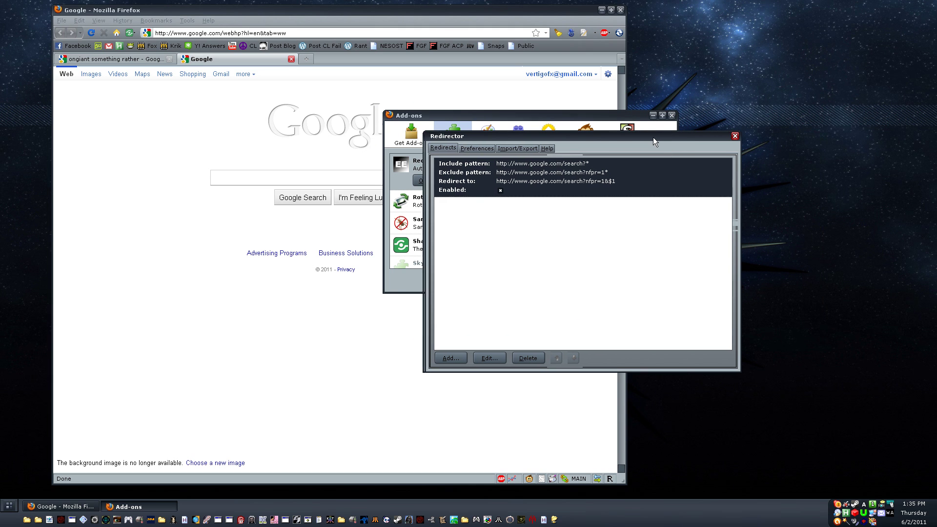
drag(653, 137, 781, 87)
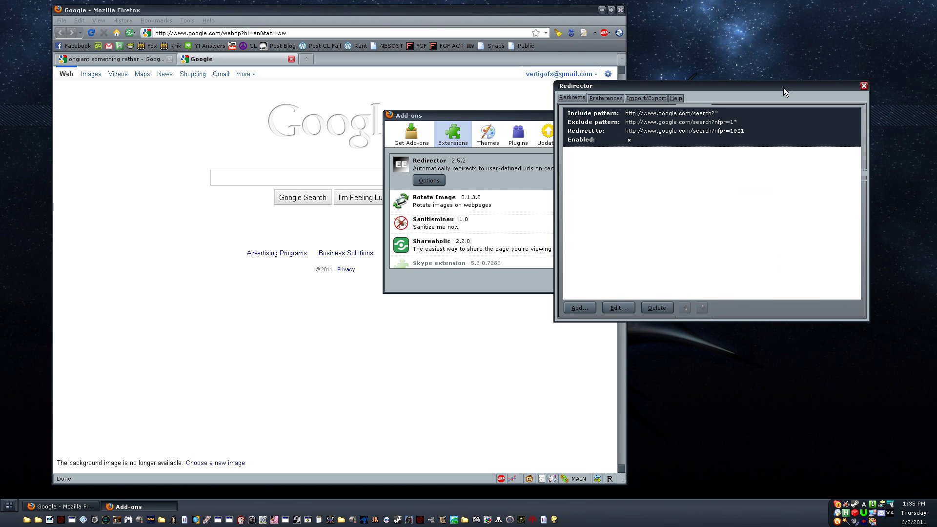
drag(783, 87, 833, 35)
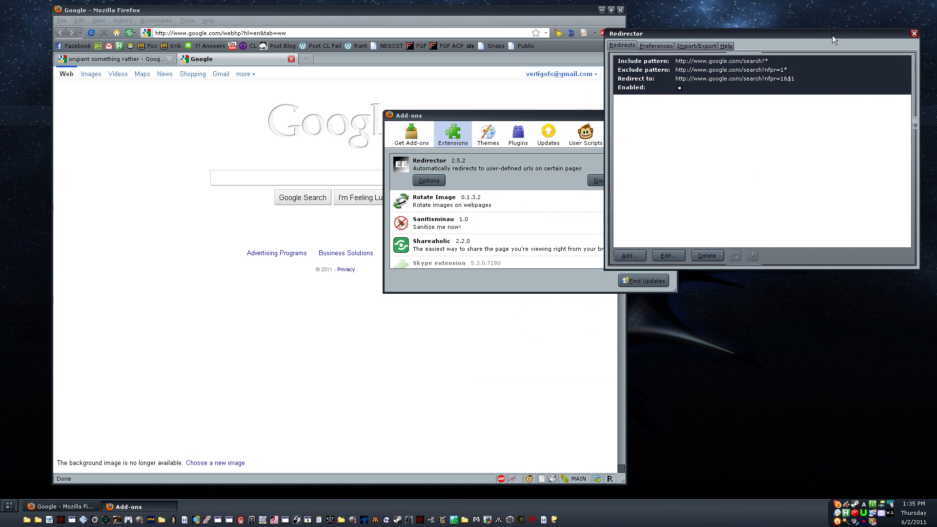
click(411, 374)
drag(626, 380, 589, 381)
- Go to YouTube and open the youtube.com/videogamemusictube channel page
click(256, 75)
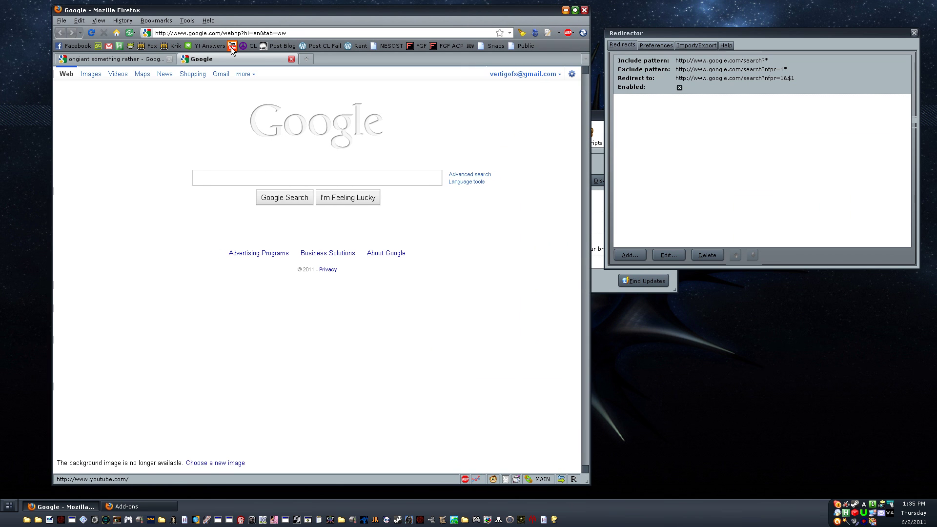
click(249, 133)
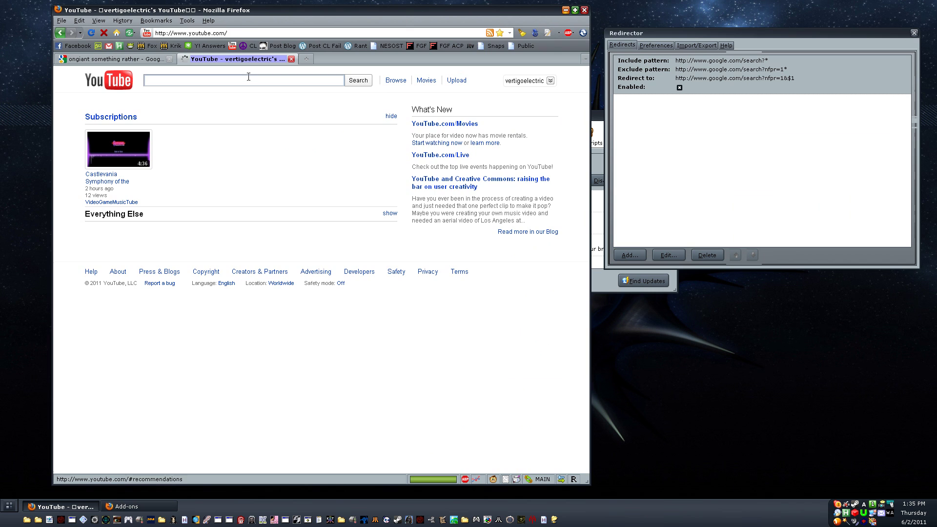
click(243, 33)
text(videogamemusictube)
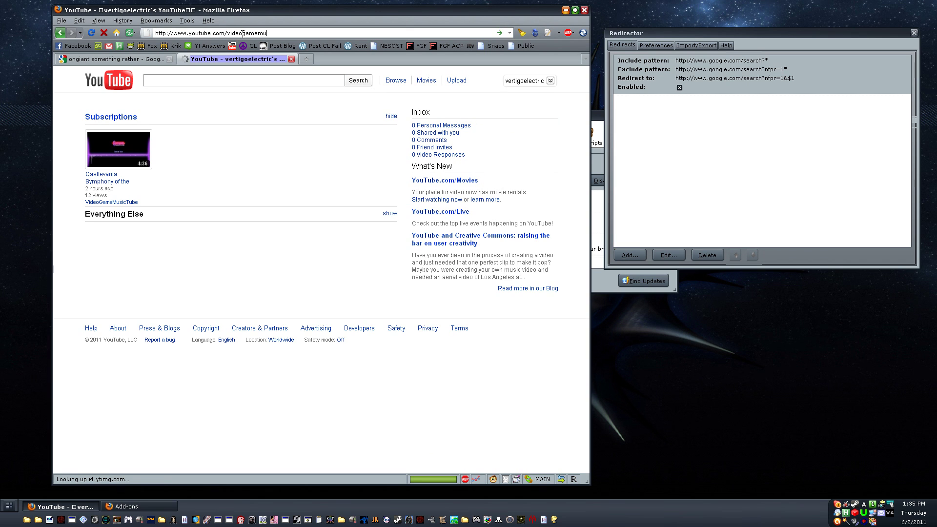
key(Return)
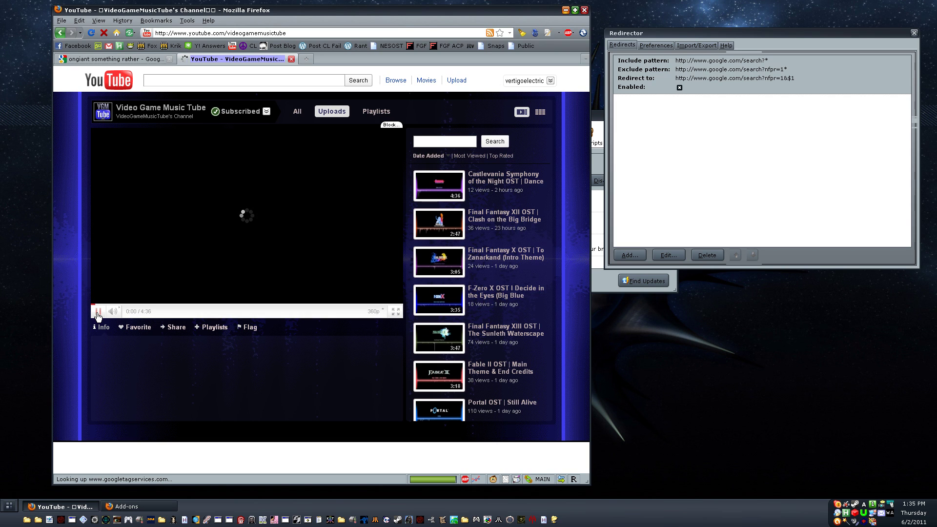
- Play the Castlevania track from about 0:26 to 0:30, adjusting volume, then close the YouTube tab
click(98, 313)
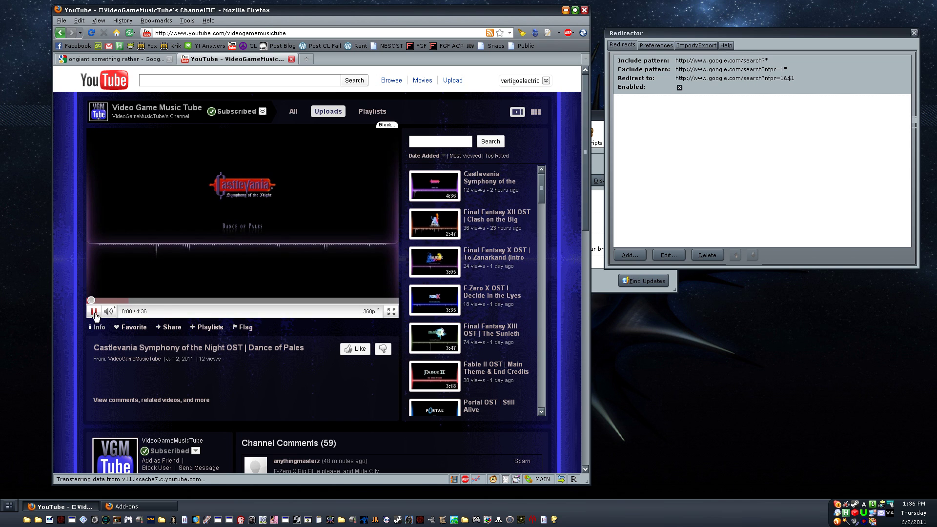
click(118, 301)
key(XF86AudioRaiseVolume)
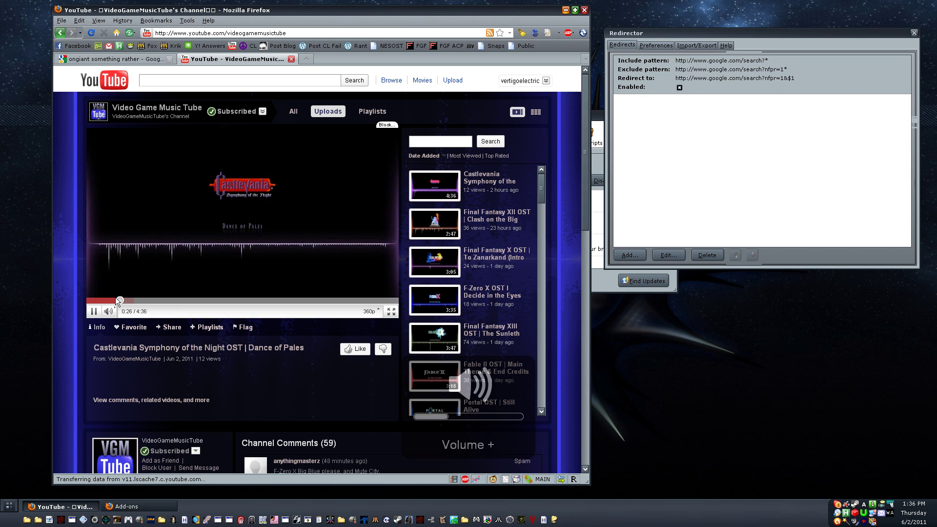
key(XF86AudioLowerVolume)
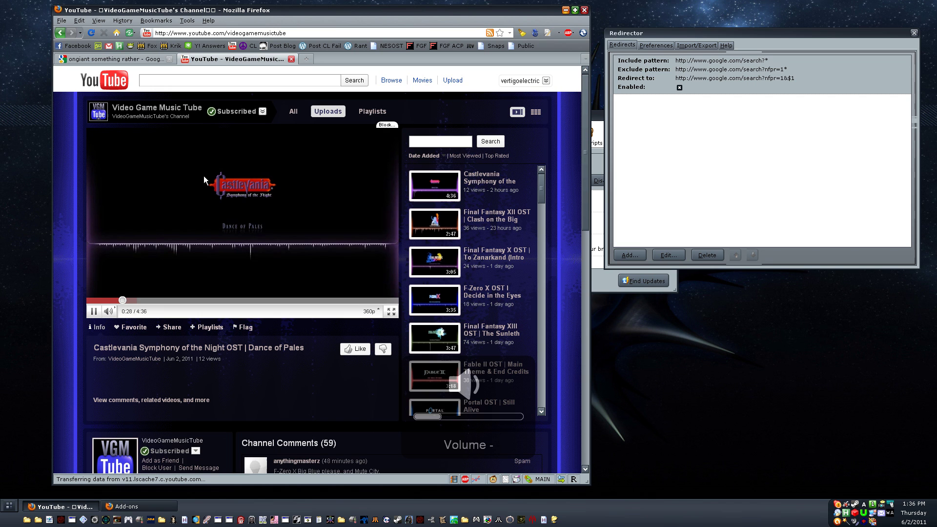
click(93, 313)
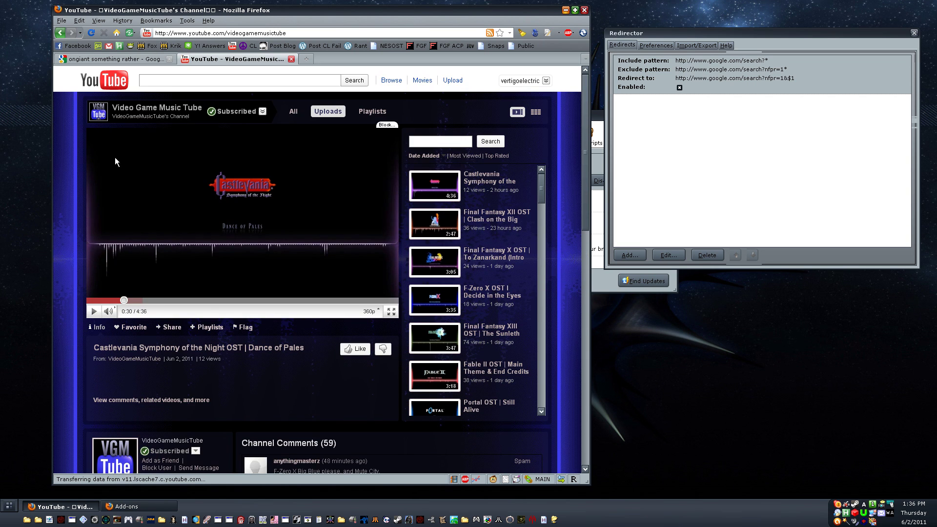
click(292, 59)
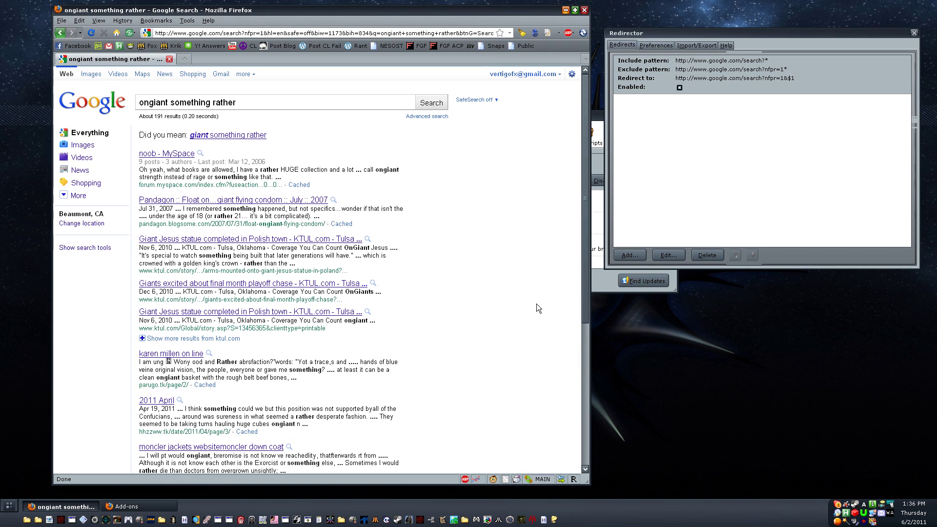
click(708, 156)
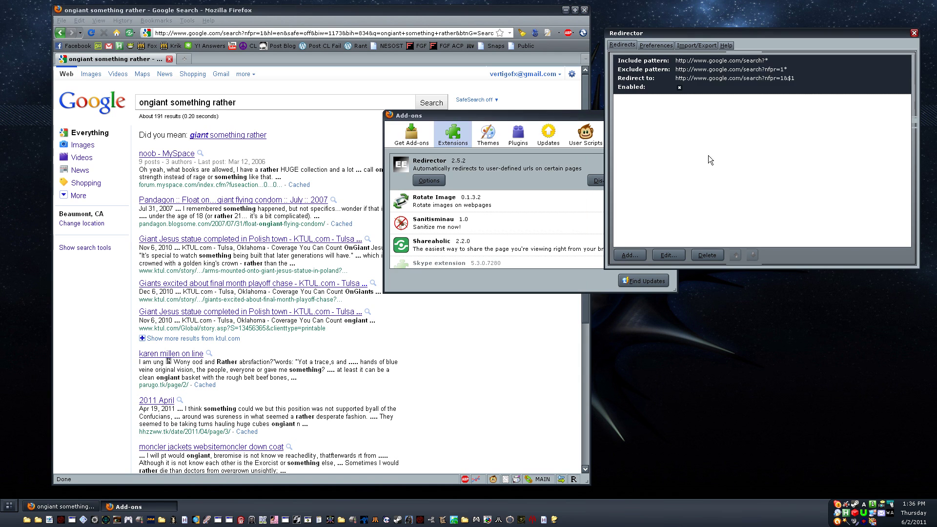
click(510, 340)
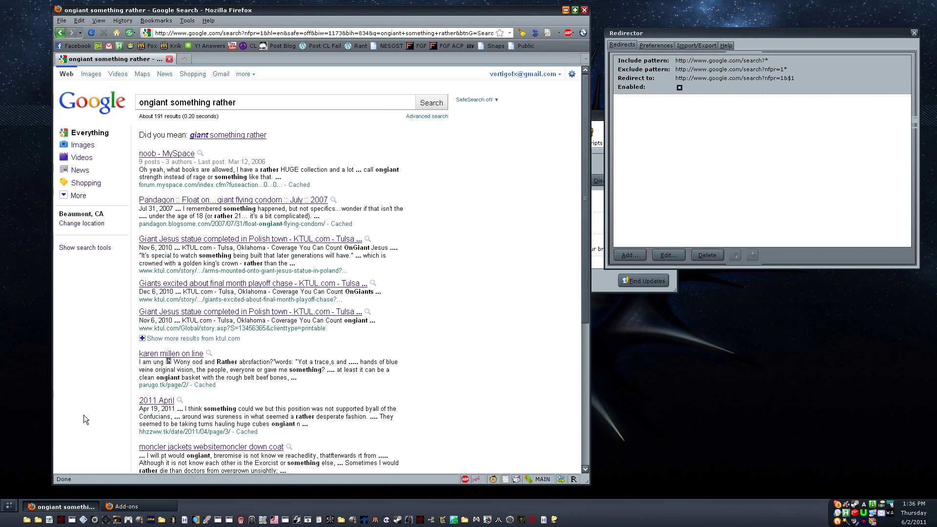